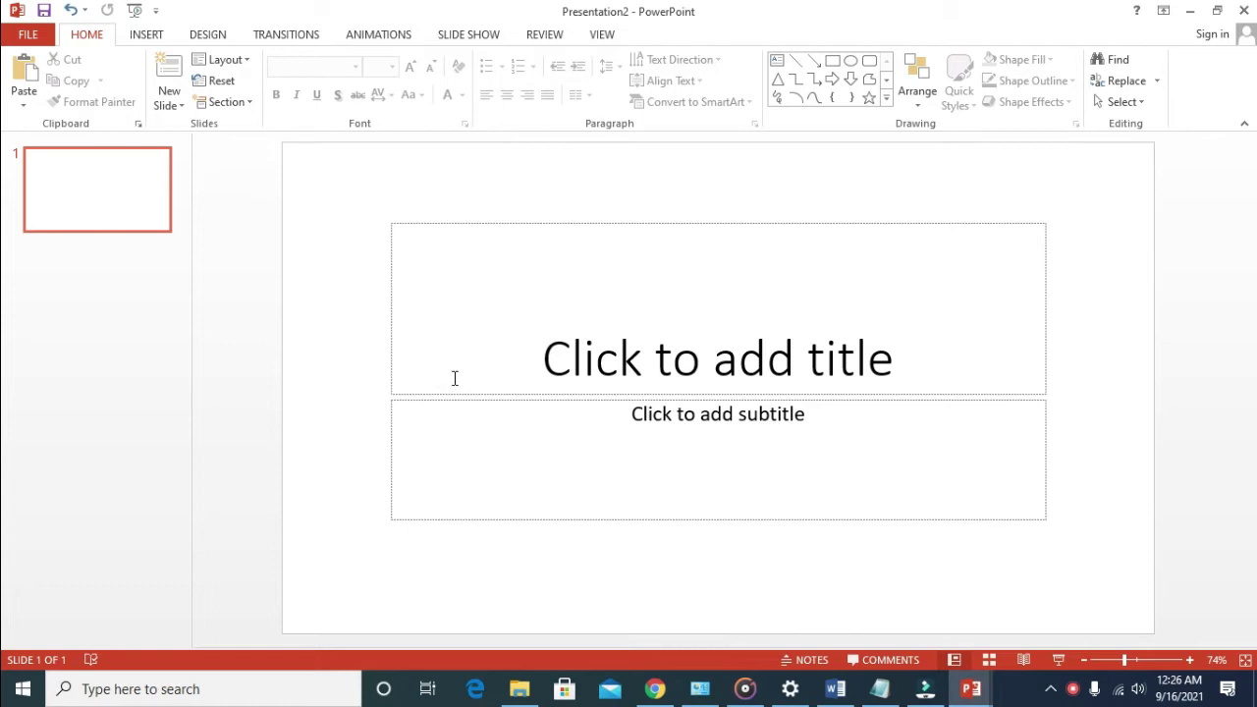
Step: Insert a Clustered Column chart on the title slide
{"action": "left_click", "coordinate": [148, 36]}
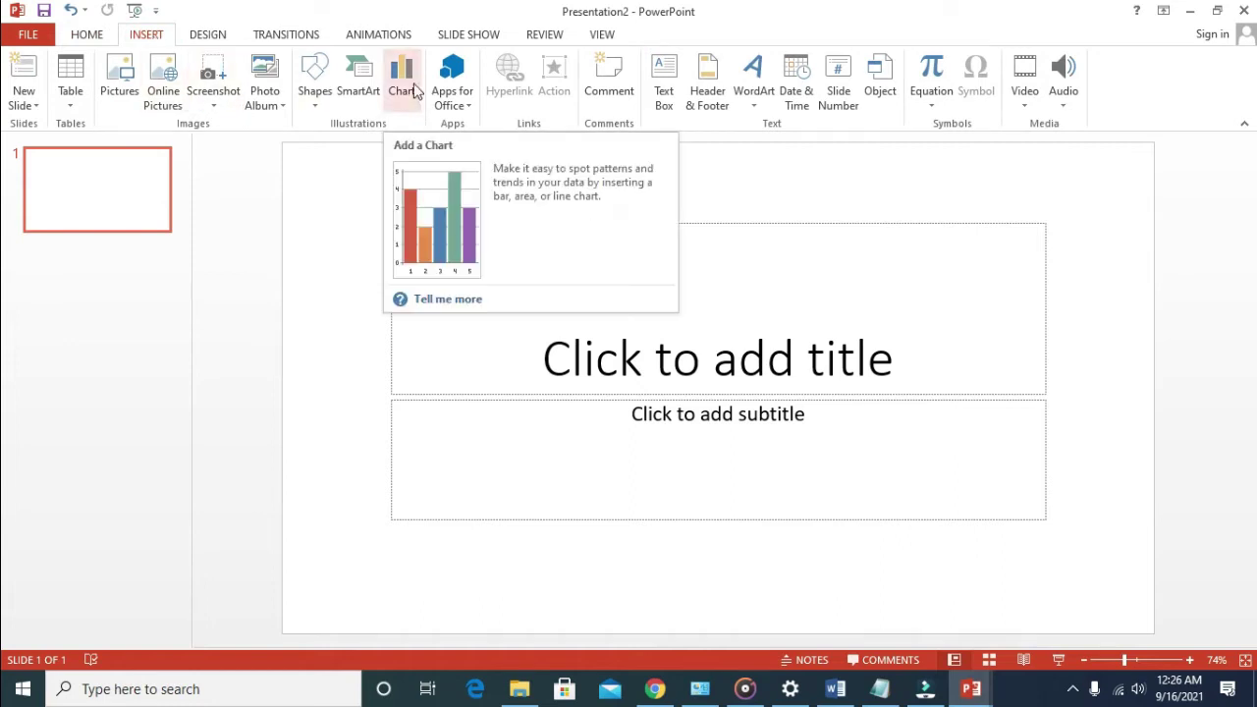
{"action": "left_click", "coordinate": [412, 84]}
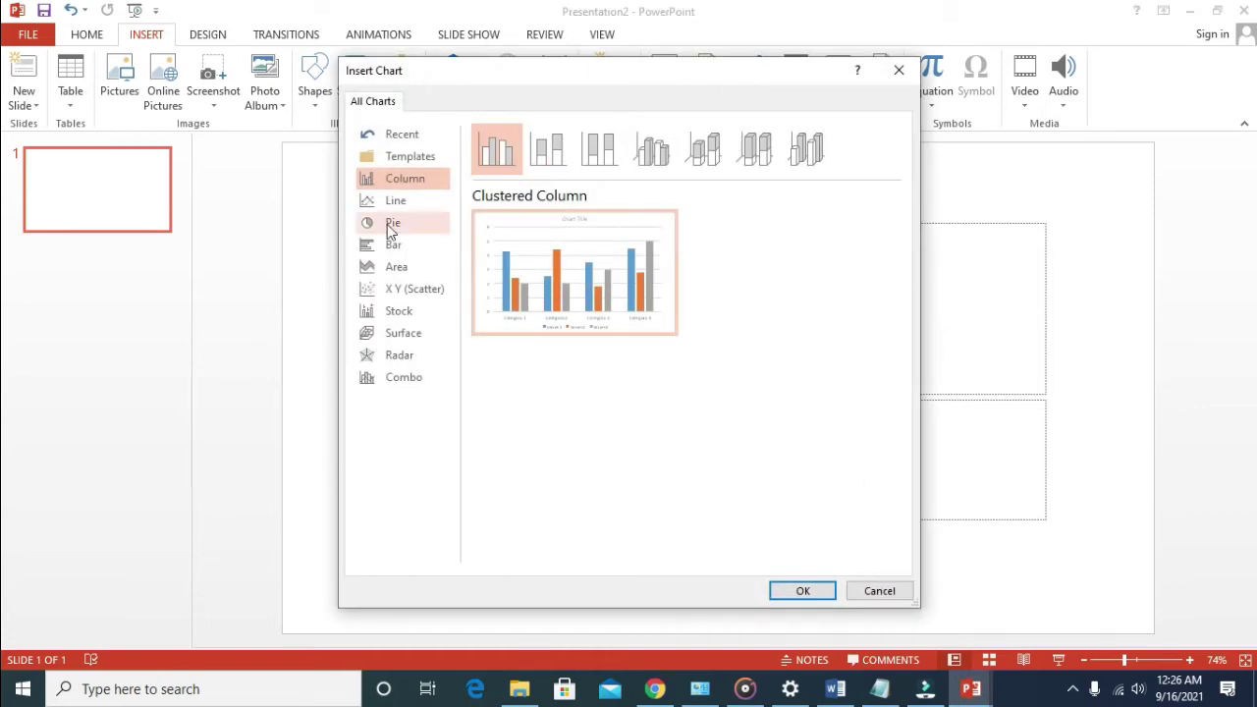
{"action": "left_click", "coordinate": [383, 182]}
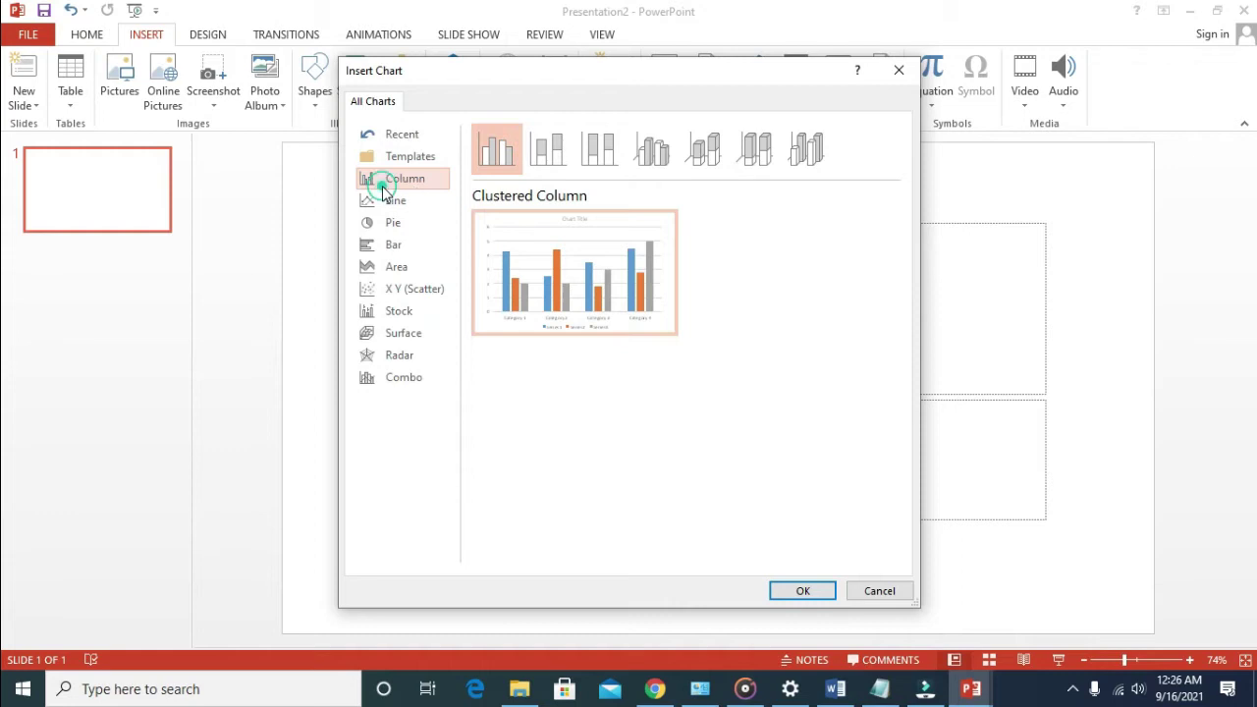
{"action": "mouse_move", "coordinate": [600, 290]}
{"action": "left_click", "coordinate": [556, 163]}
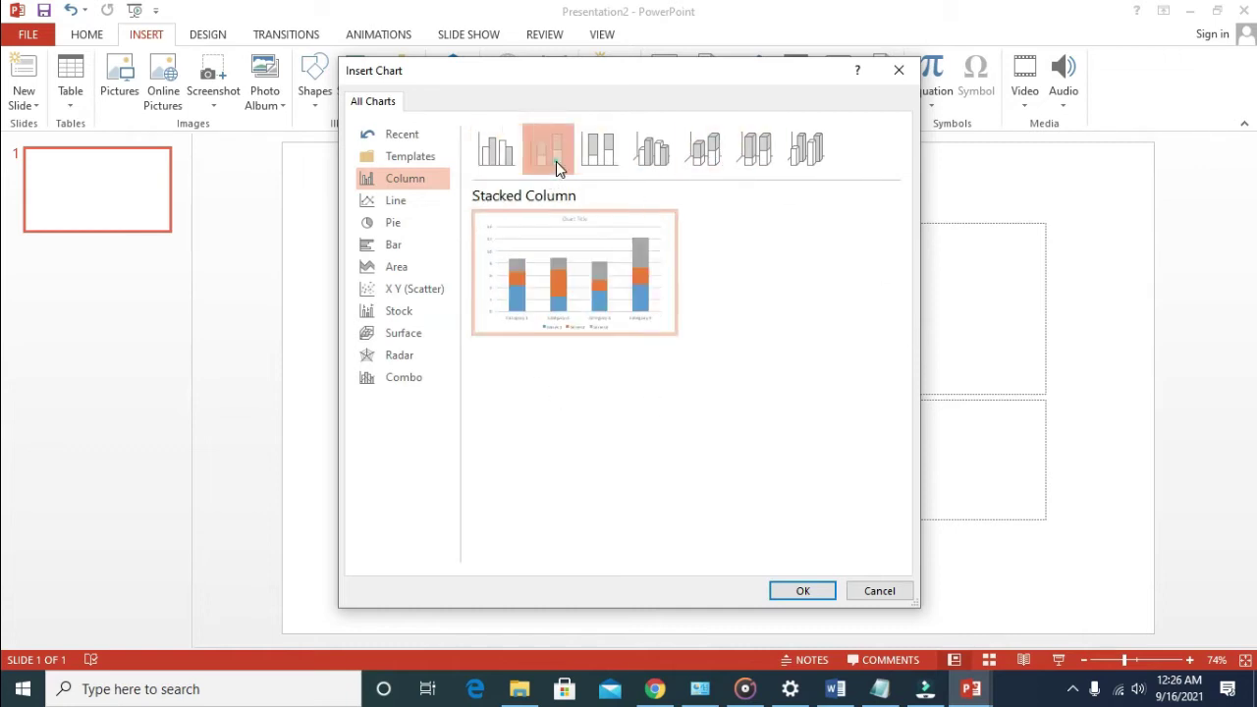
{"action": "left_click", "coordinate": [592, 157]}
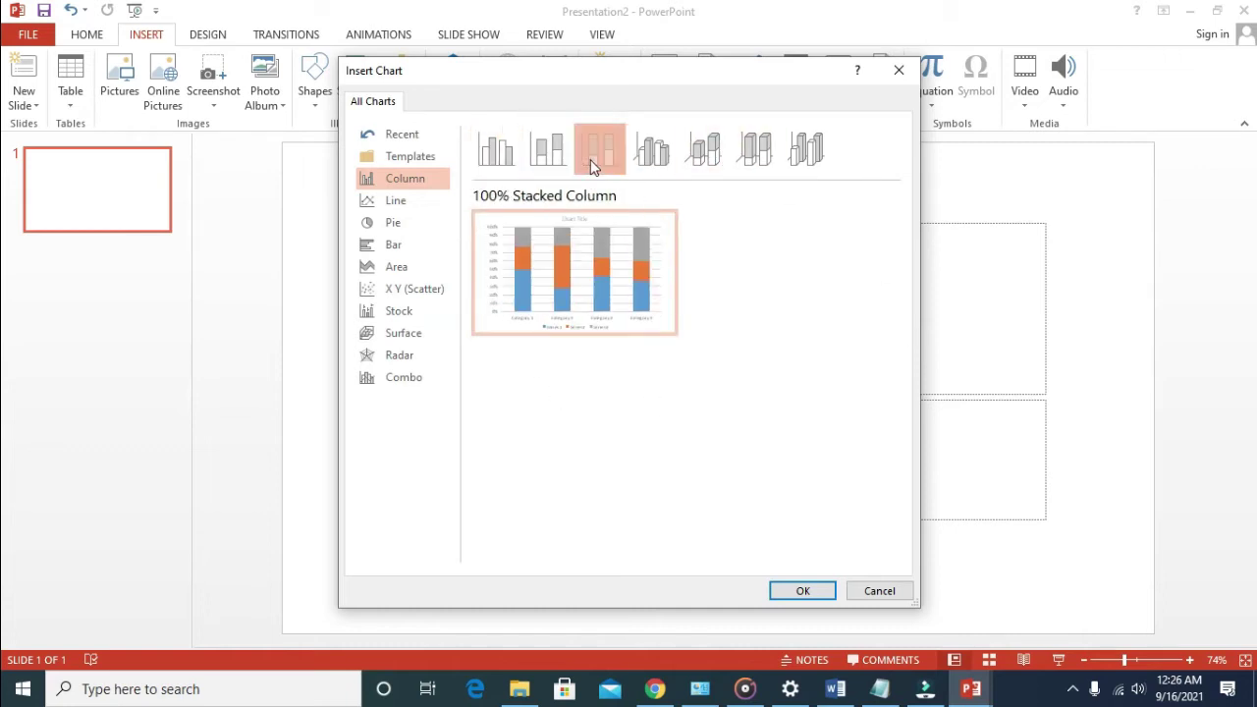
{"action": "left_click", "coordinate": [496, 157]}
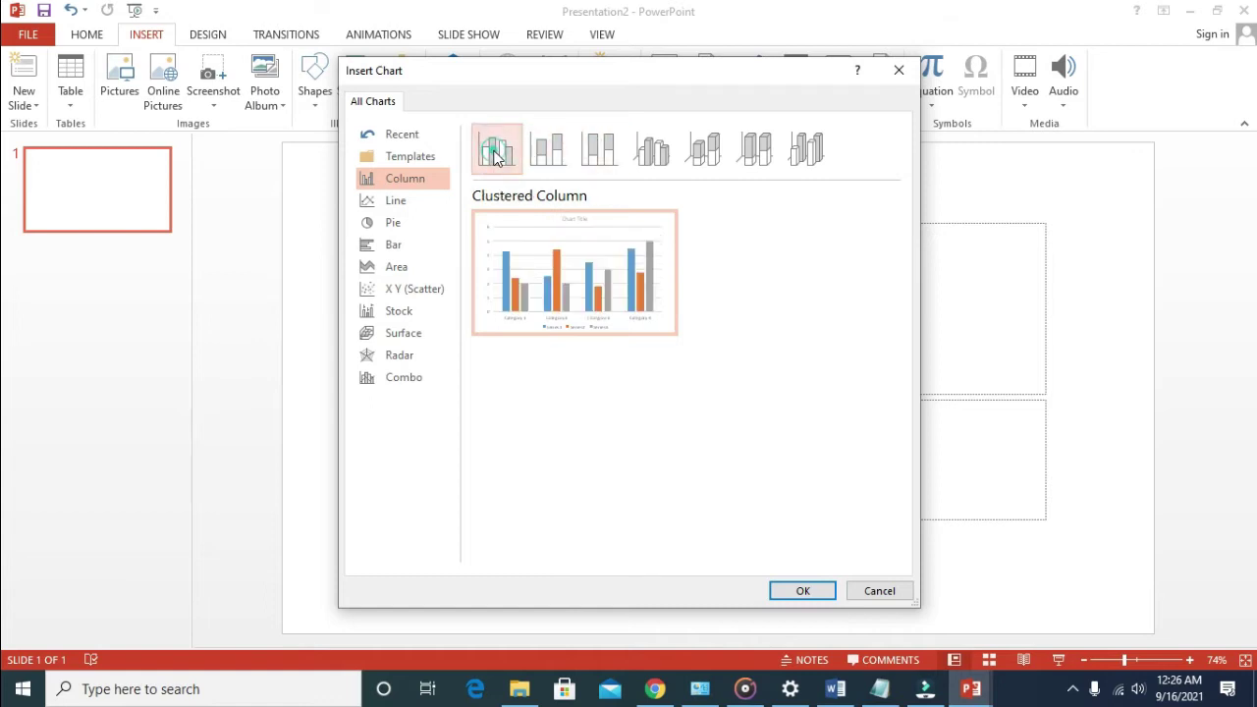
{"action": "left_click", "coordinate": [803, 592]}
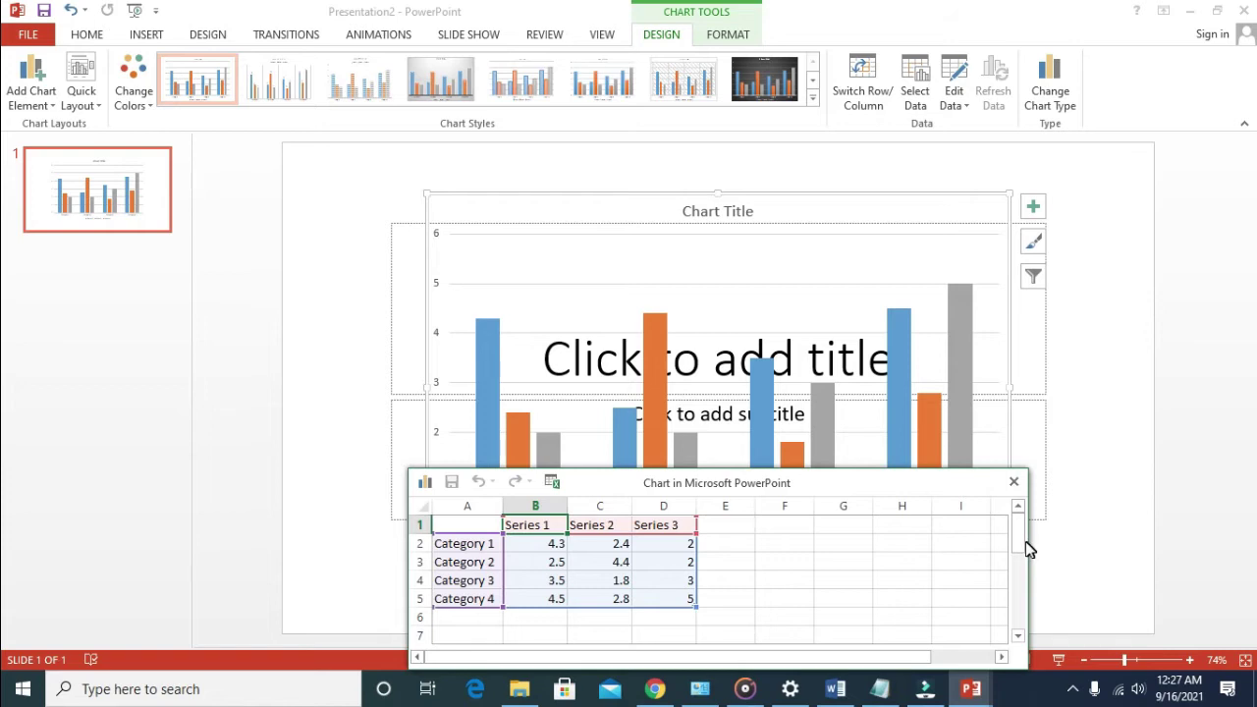
Step: Replace the chart title text with "Profit of the year 2015 - 2021"
{"action": "left_click", "coordinate": [1017, 543]}
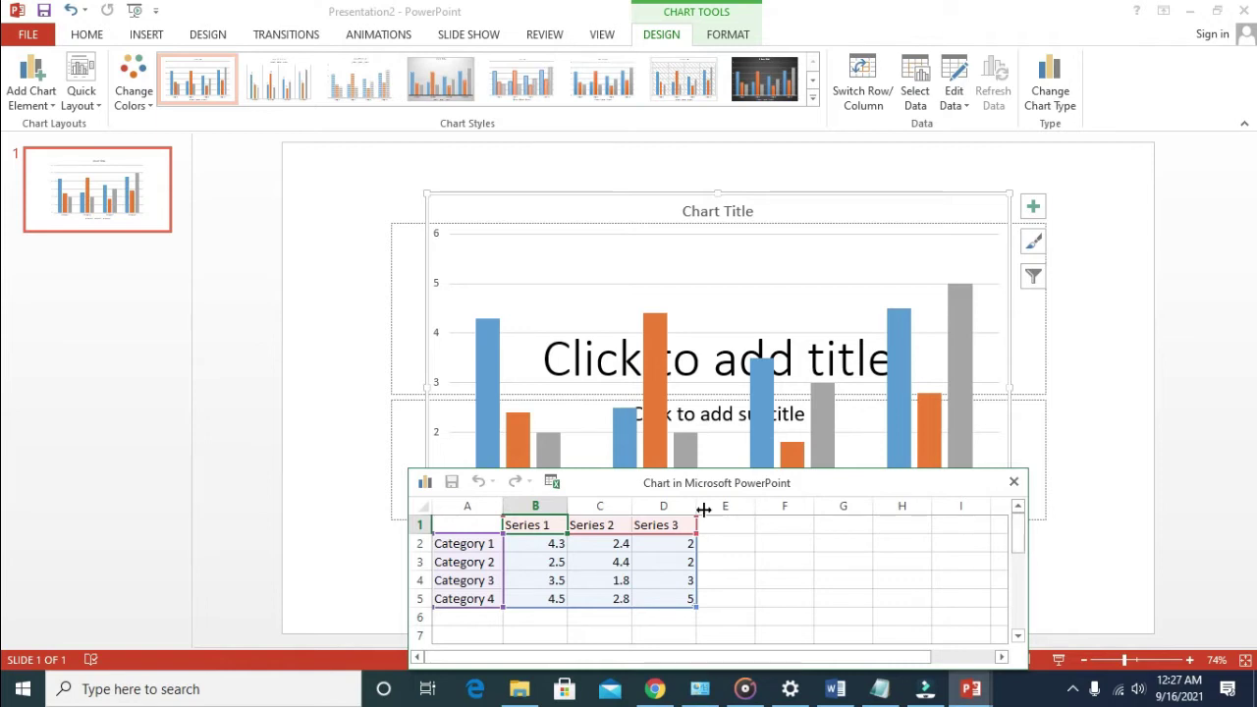
{"action": "left_click", "coordinate": [756, 211]}
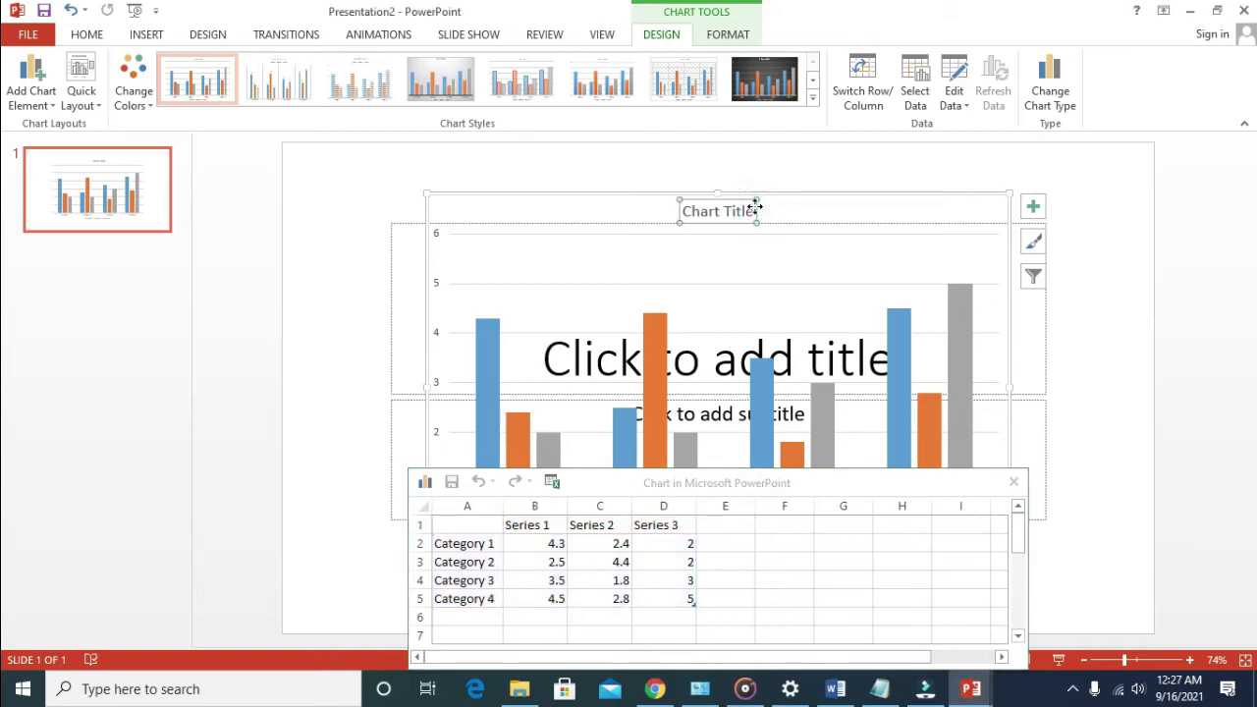
{"action": "triple_click", "coordinate": [747, 212]}
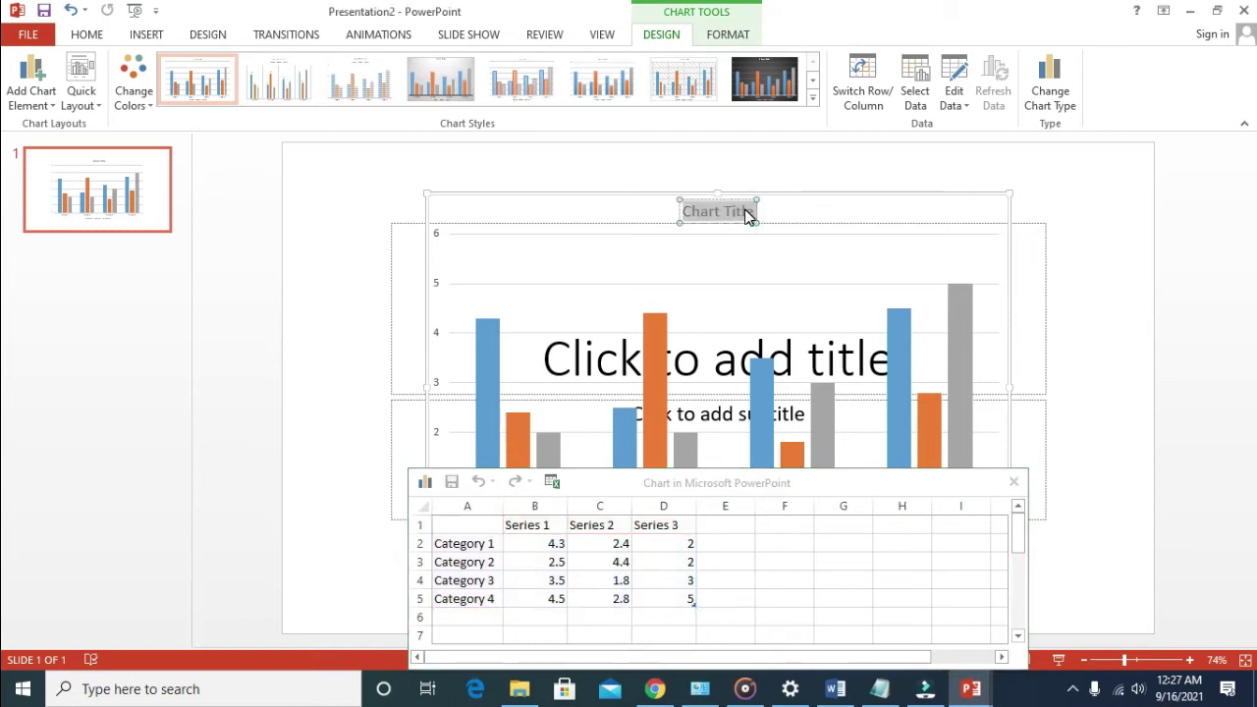
{"action": "type", "text": "Prof"}
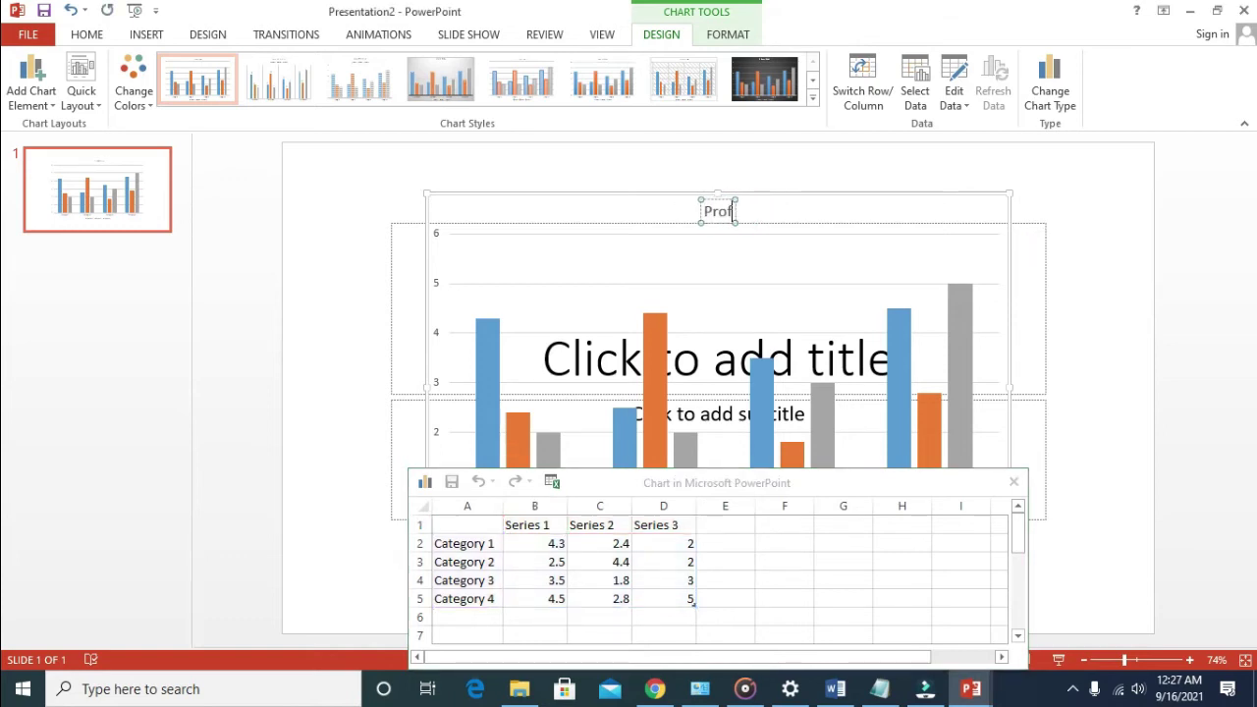
{"action": "type", "text": "it o"}
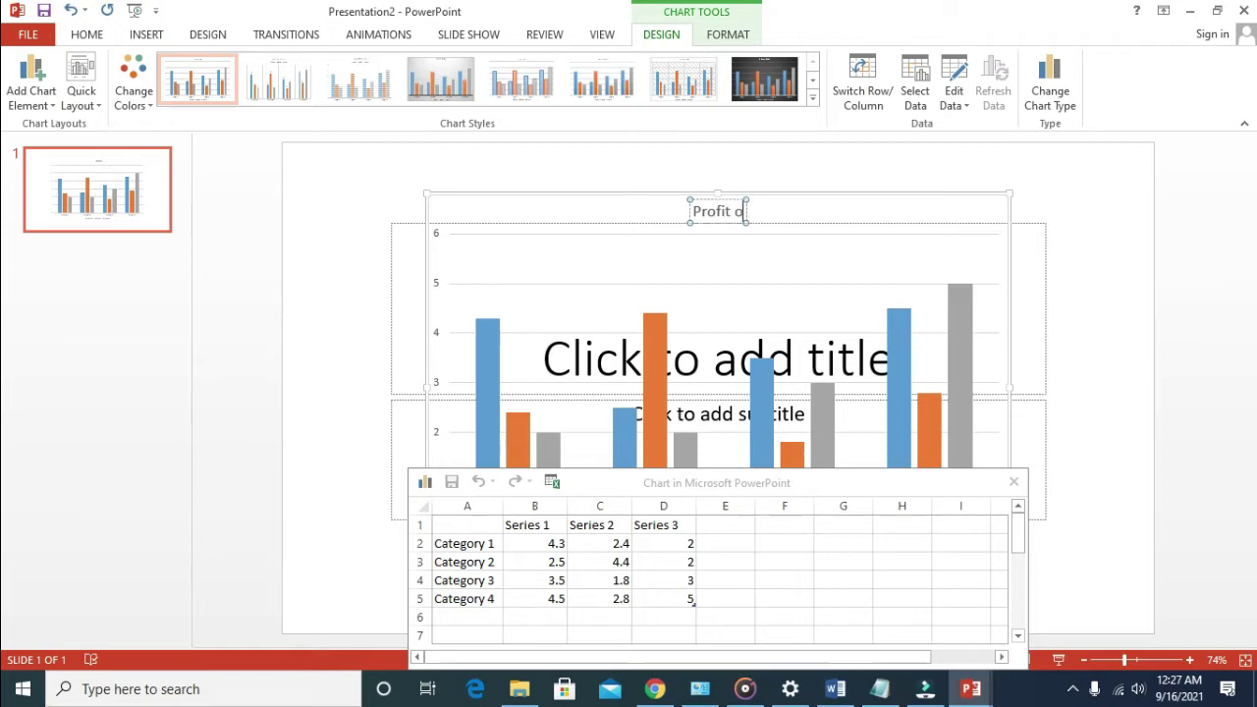
{"action": "type", "text": "f the year"}
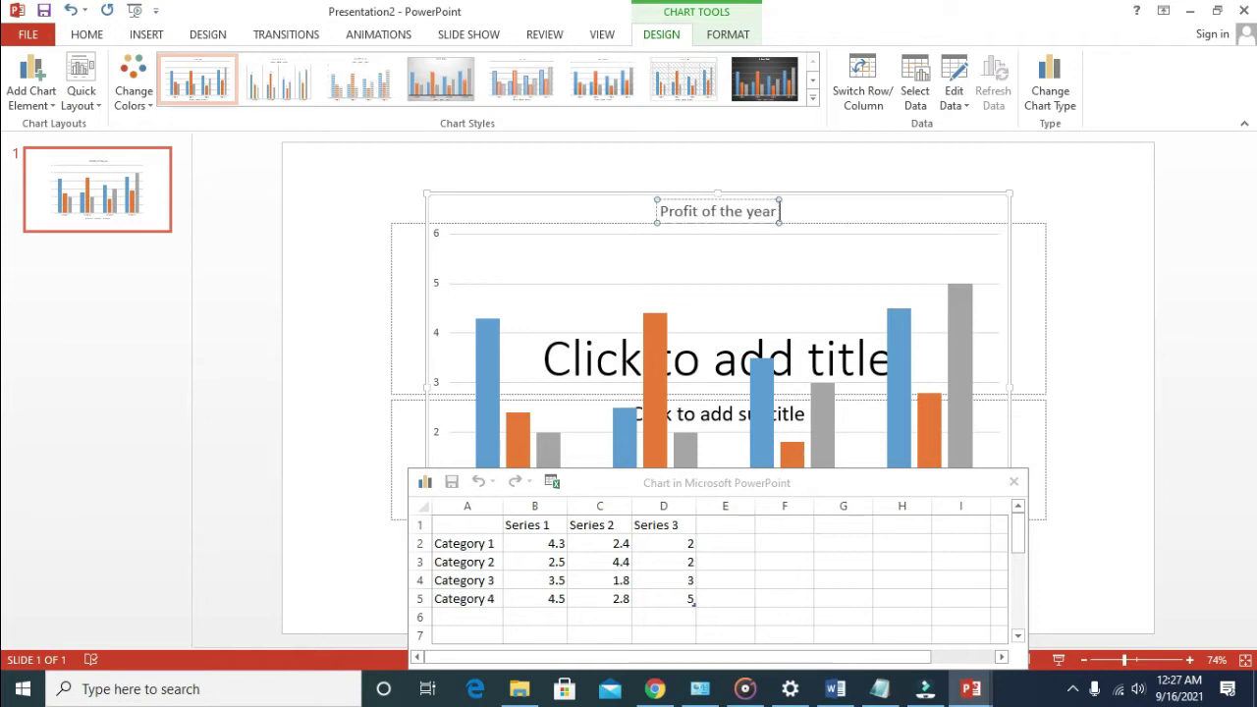
{"action": "type", "text": " 20"}
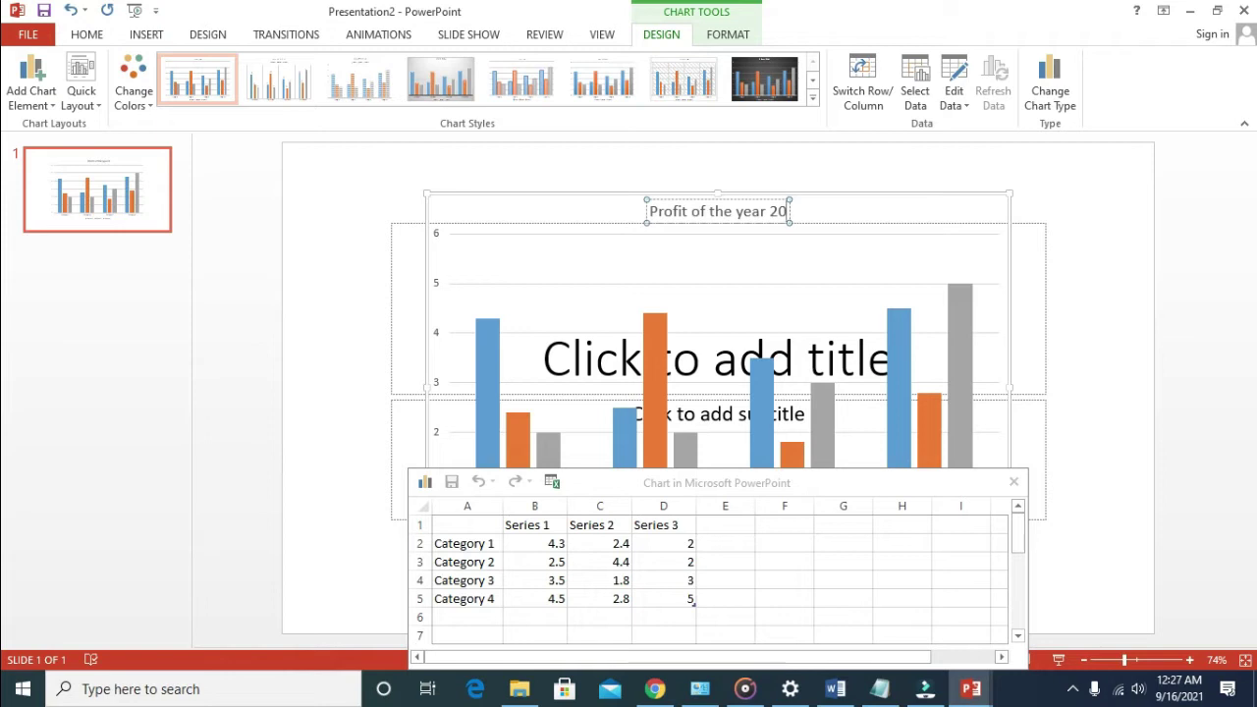
{"action": "type", "text": "15"}
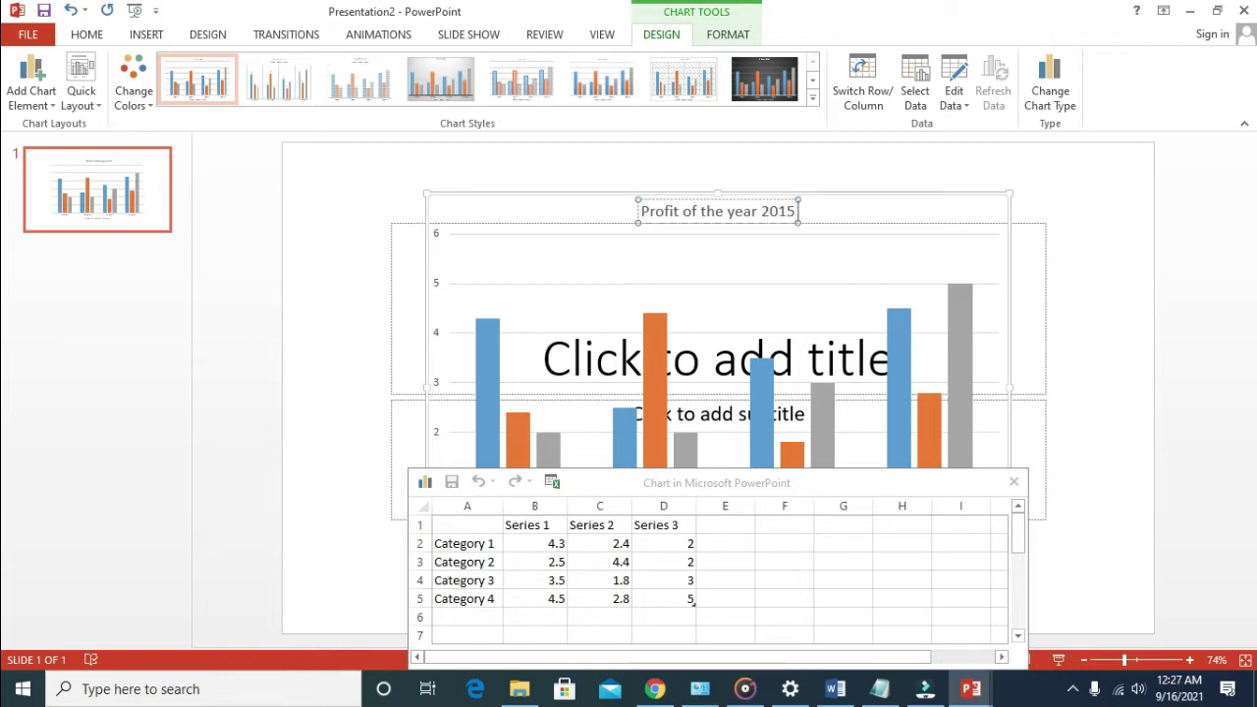
{"action": "type", "text": " - 2021"}
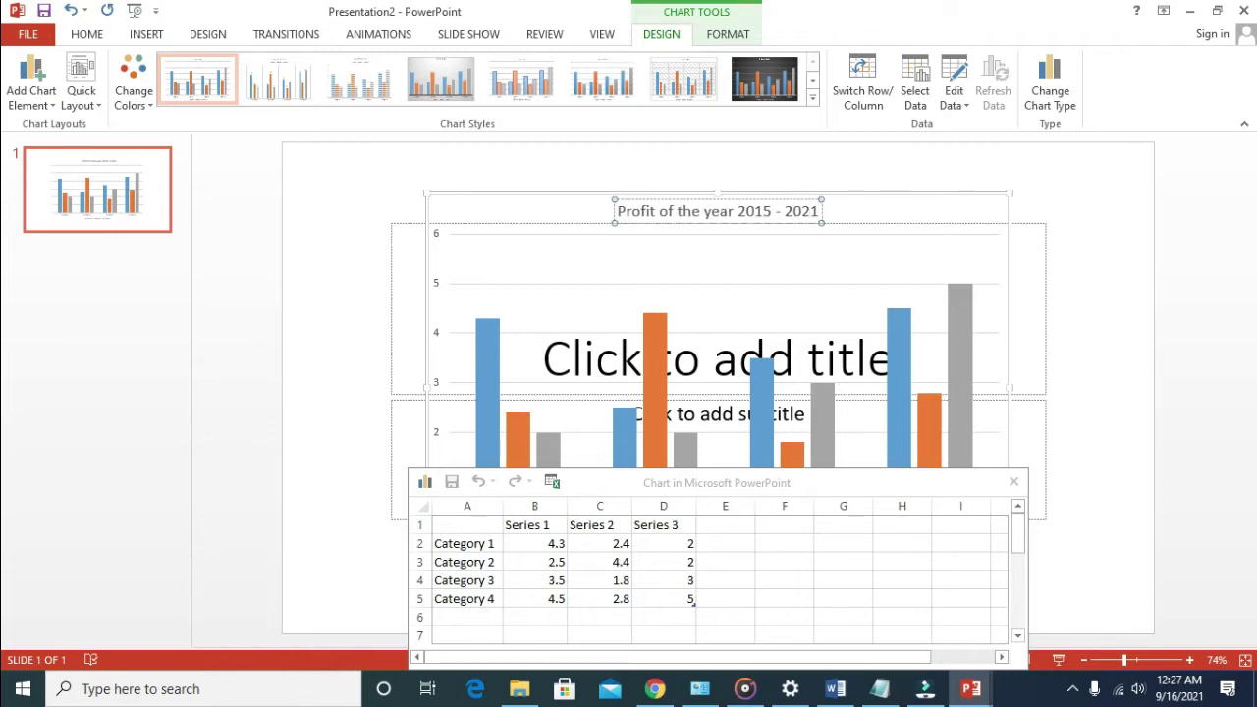
Step: Move the chart's data sheet window above the columns so that it no longer covers the plotted bars
{"action": "left_click", "coordinate": [464, 550]}
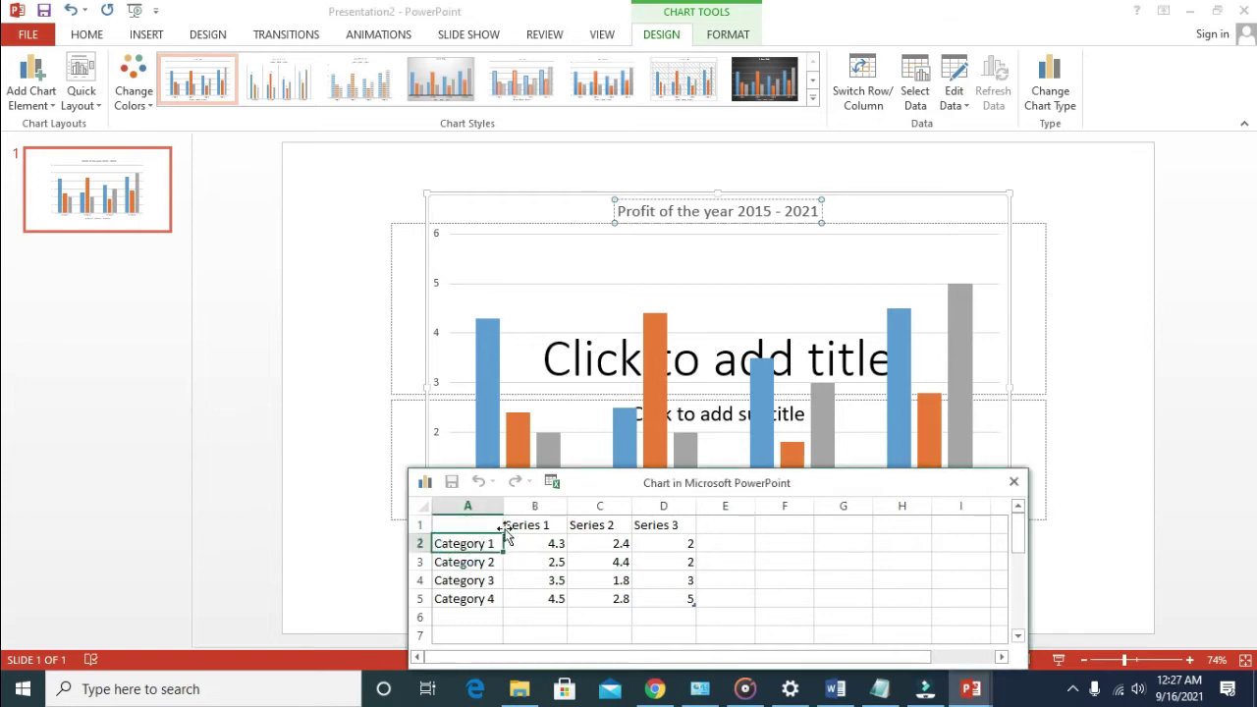
{"action": "left_click_drag", "start_coordinate": [593, 496], "coordinate": [560, 636]}
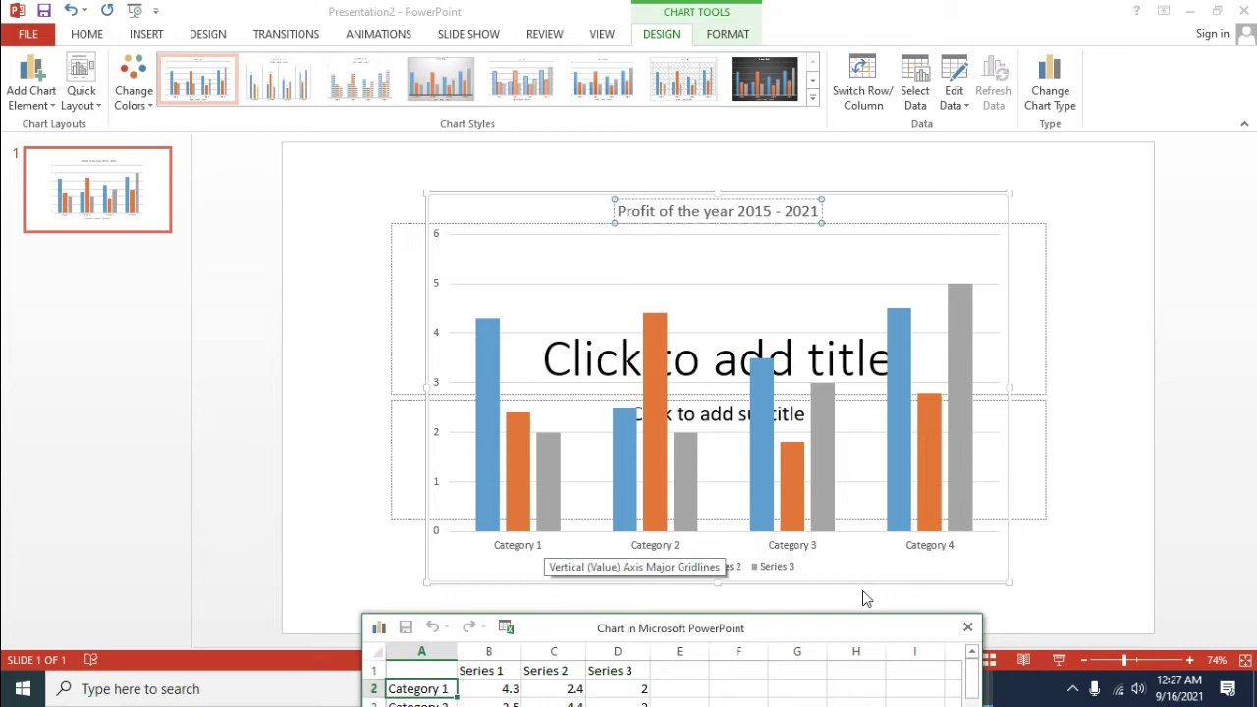
{"action": "left_click_drag", "start_coordinate": [836, 634], "coordinate": [928, 455]}
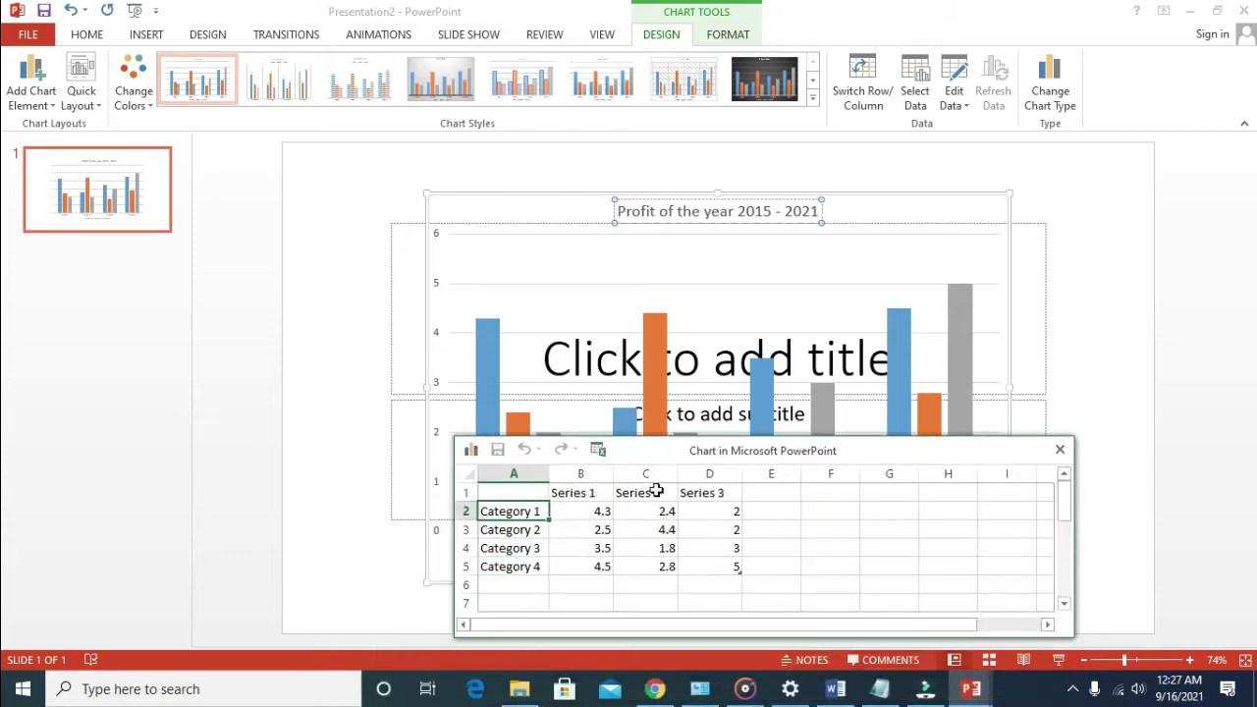
{"action": "left_click_drag", "start_coordinate": [712, 451], "coordinate": [350, 129]}
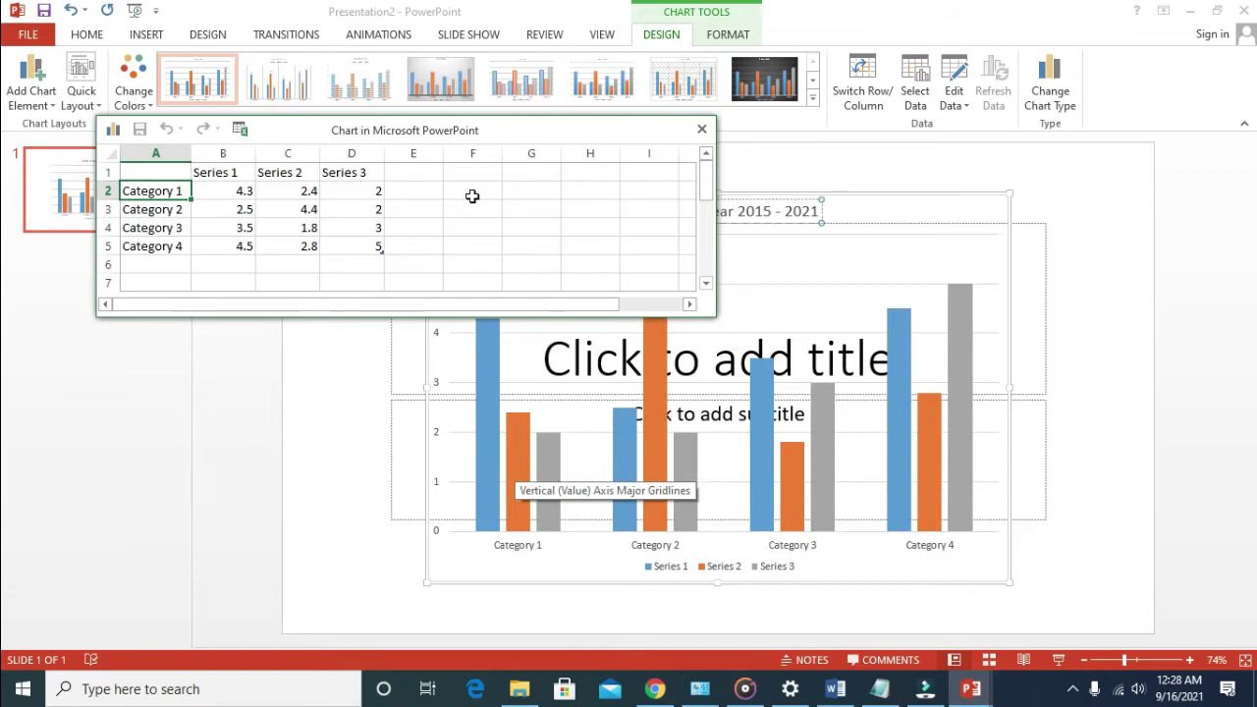
{"action": "left_click_drag", "start_coordinate": [401, 131], "coordinate": [939, 55]}
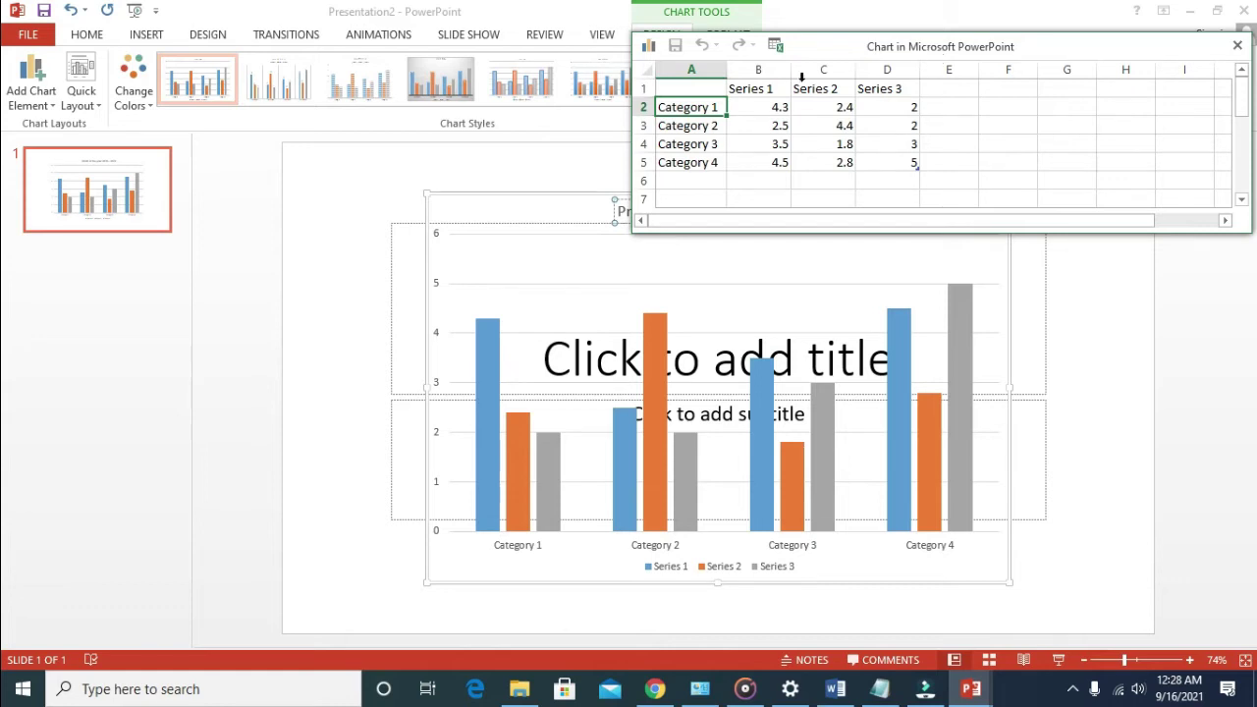
Step: Replace the Category 1 label in cell A2 of the chart data with 2015
{"action": "left_click", "coordinate": [706, 109]}
{"action": "double_click", "coordinate": [717, 108]}
{"action": "left_click_drag", "start_coordinate": [718, 108], "coordinate": [645, 107]}
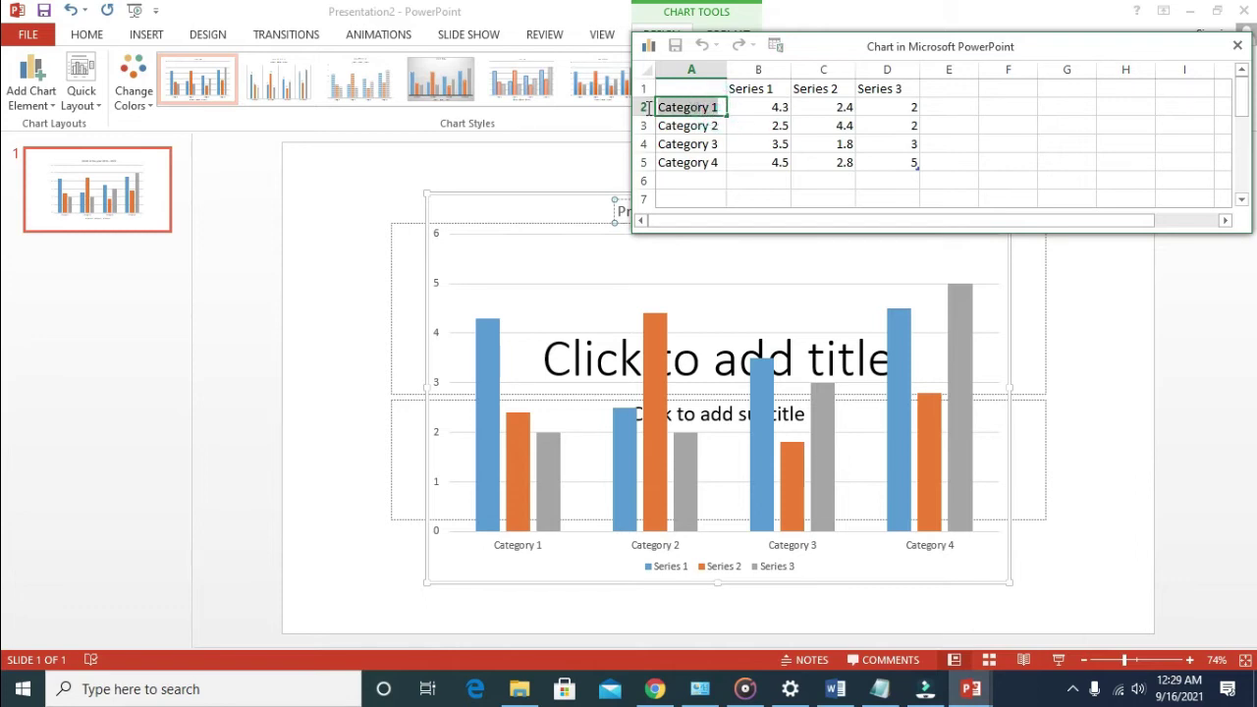
{"action": "type", "text": "2015"}
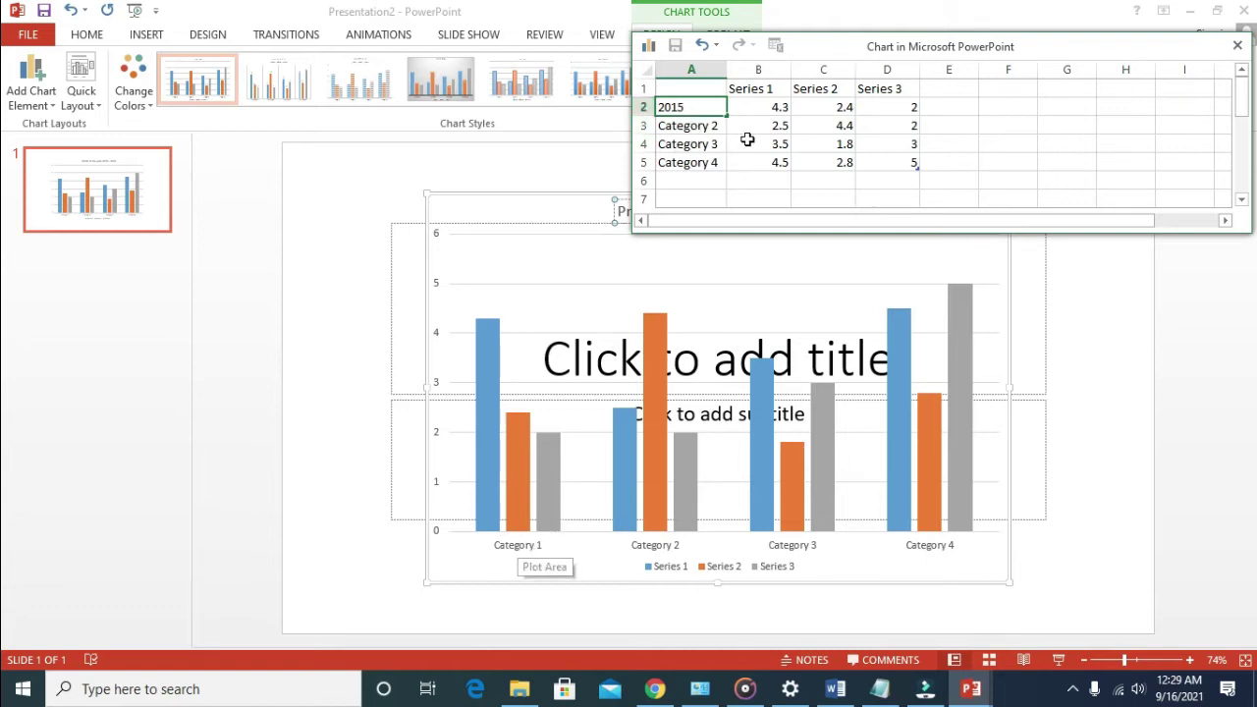
Step: Replace the Category 2 label in cell A3 of the chart data with 2016
{"action": "left_click", "coordinate": [720, 125]}
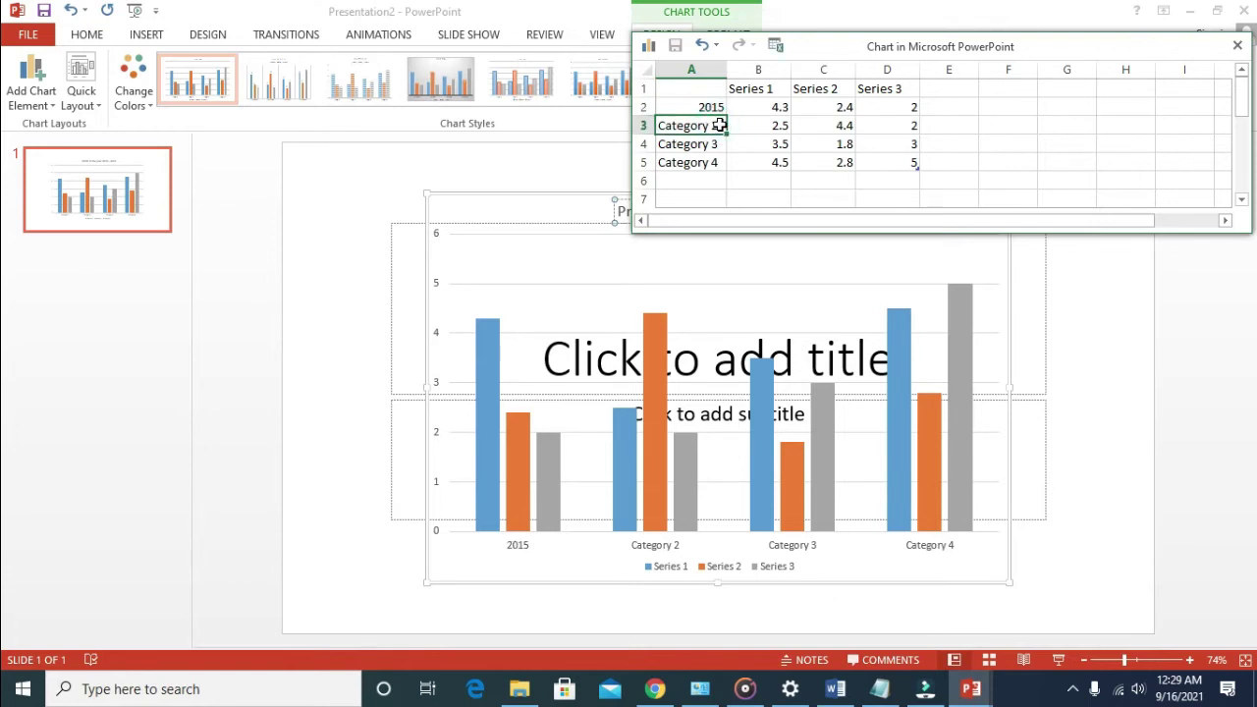
{"action": "left_click", "coordinate": [720, 125]}
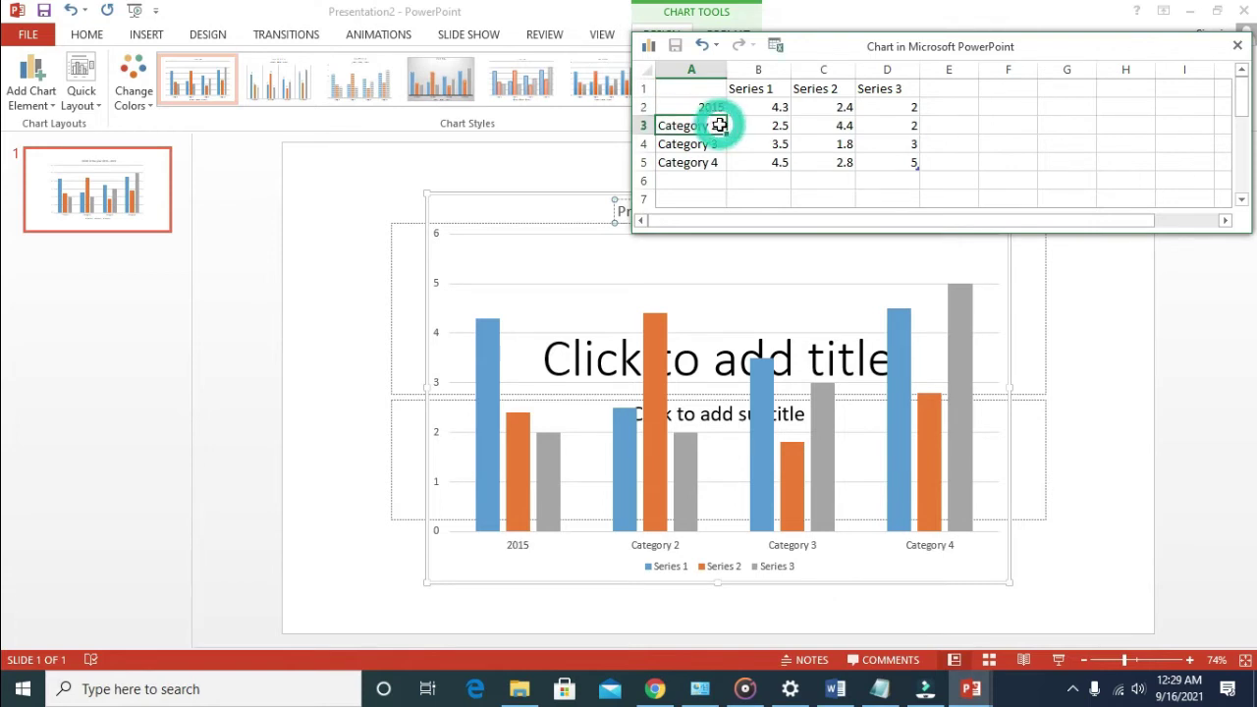
{"action": "left_click", "coordinate": [717, 124]}
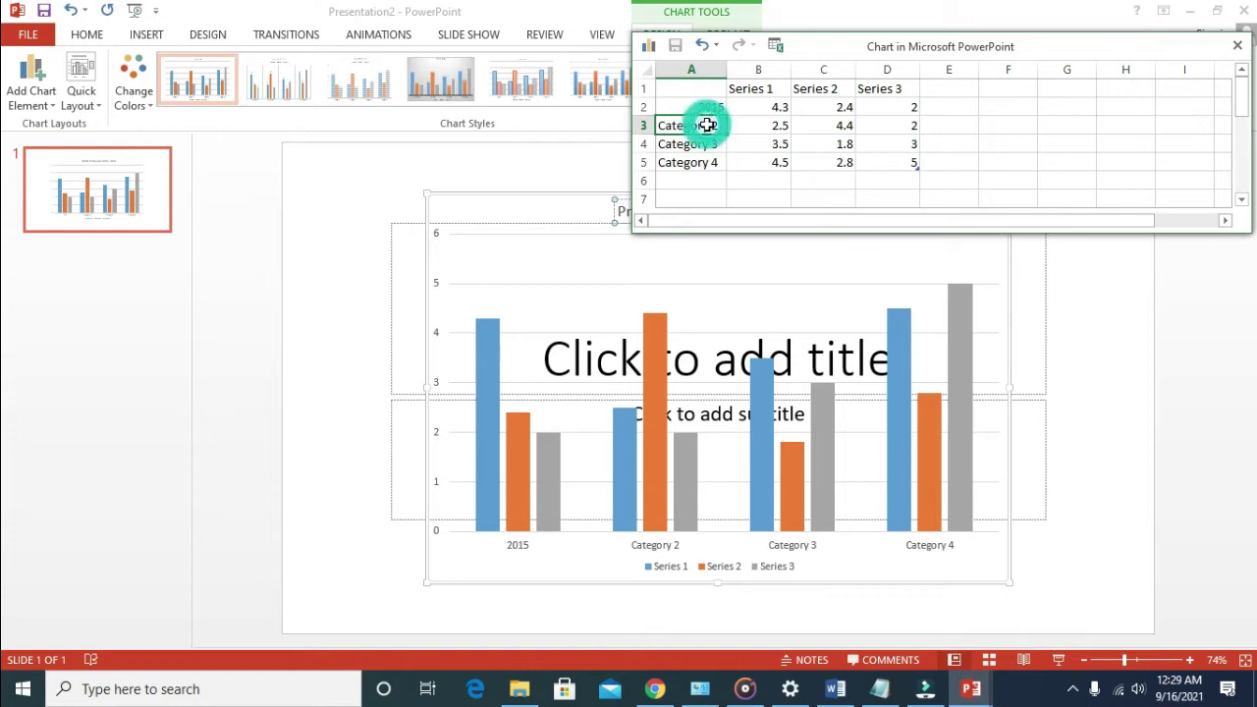
{"action": "double_click", "coordinate": [710, 123]}
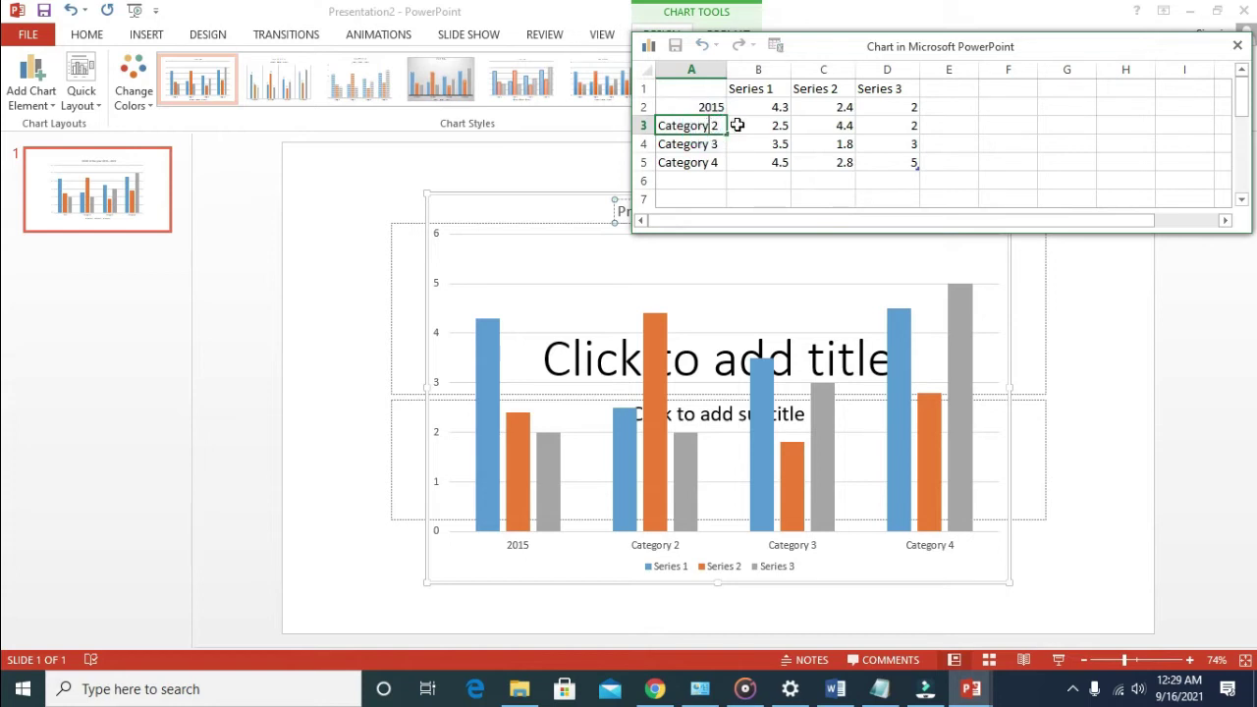
{"action": "key", "text": "BackSpace"}
{"action": "key", "text": "BackSpace"}
{"action": "key", "text": "BackSpace"}
{"action": "key", "text": "BackSpace"}
{"action": "key", "text": "BackSpace"}
{"action": "key", "text": "BackSpace"}
{"action": "key", "text": "BackSpace"}
{"action": "key", "text": "BackSpace"}
{"action": "key", "text": "BackSpace"}
{"action": "type", "text": "016"}
Step: Replace the Category 3 label in cell A4 of the chart data with 2017
{"action": "left_click", "coordinate": [716, 146]}
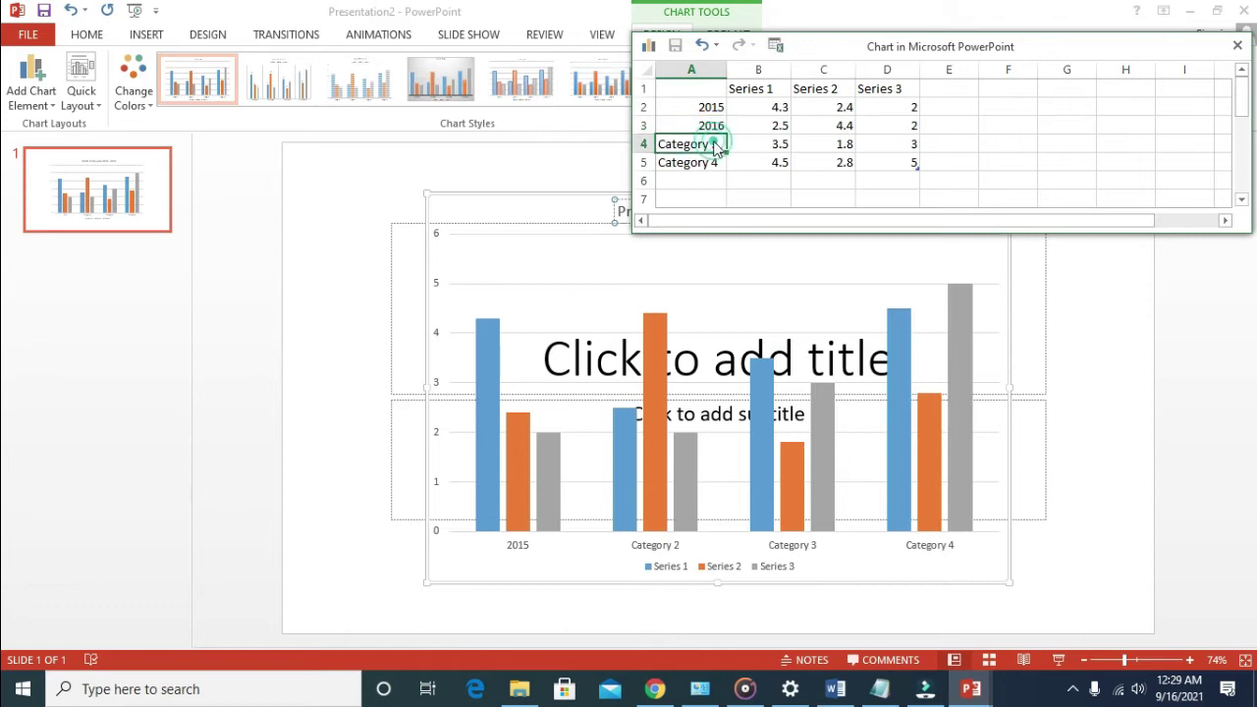
{"action": "left_click", "coordinate": [715, 146]}
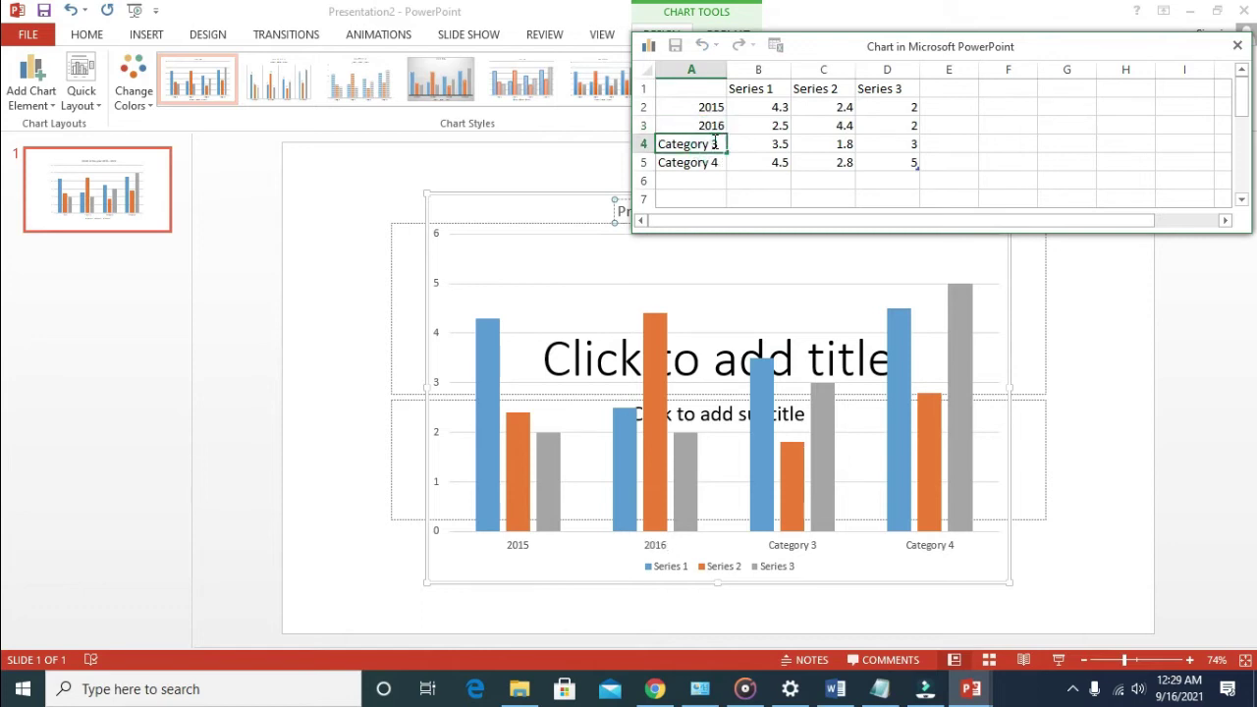
{"action": "key", "text": "BackSpace"}
{"action": "key", "text": "BackSpace"}
{"action": "key", "text": "BackSpace"}
{"action": "key", "text": "BackSpace"}
{"action": "key", "text": "BackSpace"}
{"action": "key", "text": "BackSpace"}
{"action": "key", "text": "BackSpace"}
{"action": "key", "text": "BackSpace"}
{"action": "key", "text": "BackSpace"}
{"action": "key", "text": "BackSpace"}
{"action": "type", "text": "2017"}
Step: Replace the Category 4 label in cell A5 of the chart data with 2018
{"action": "left_click", "coordinate": [719, 163]}
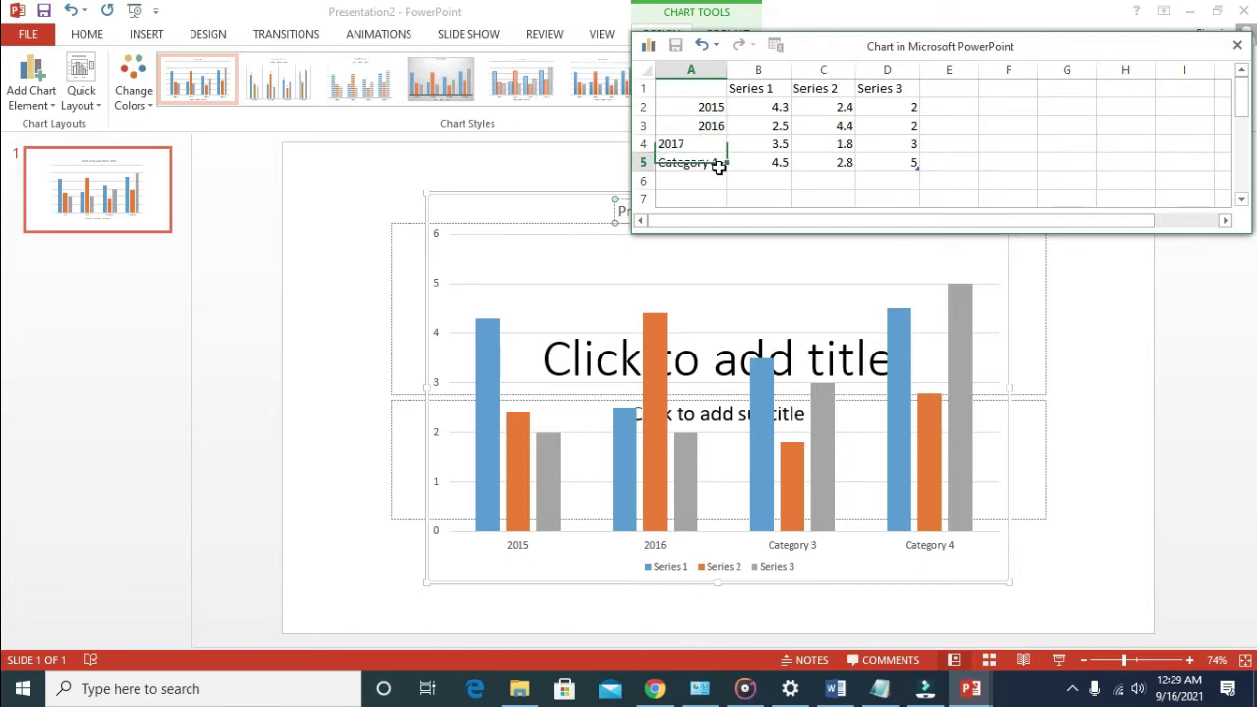
{"action": "double_click", "coordinate": [720, 164]}
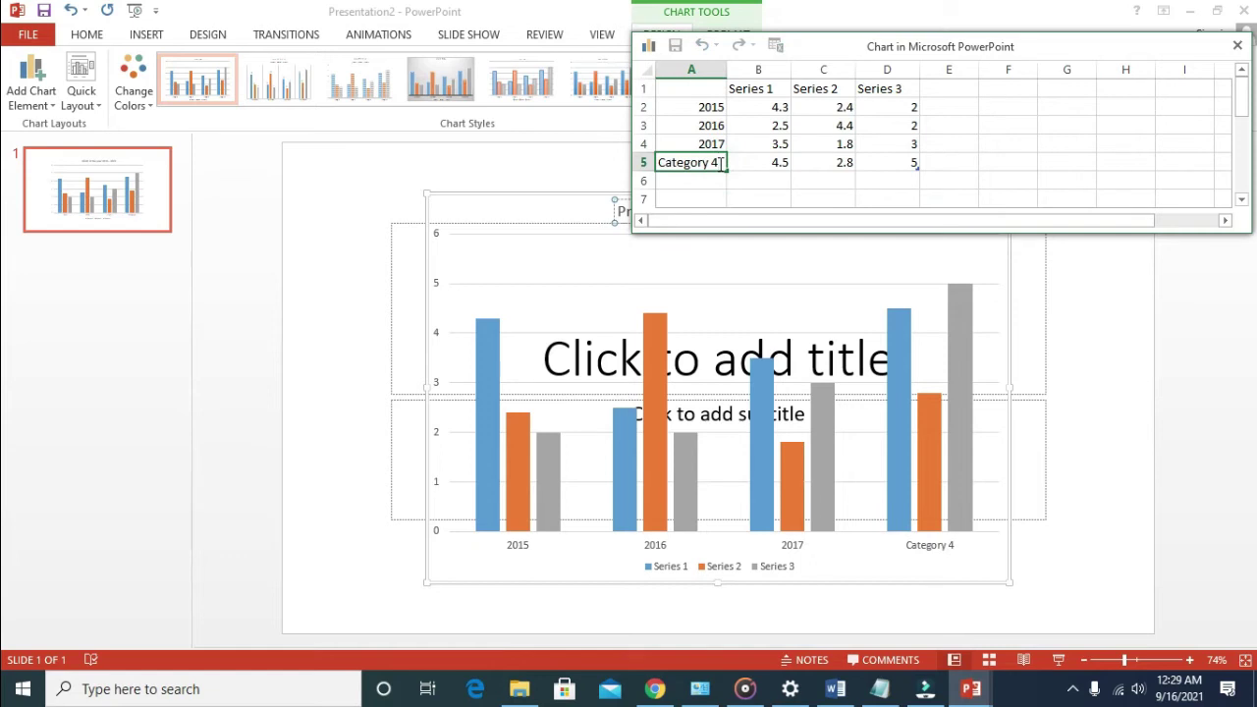
{"action": "key", "text": "BackSpace"}
{"action": "key", "text": "BackSpace"}
{"action": "key", "text": "BackSpace"}
{"action": "key", "text": "BackSpace"}
{"action": "key", "text": "BackSpace"}
{"action": "key", "text": "BackSpace"}
{"action": "key", "text": "BackSpace"}
{"action": "key", "text": "BackSpace"}
{"action": "key", "text": "BackSpace"}
{"action": "key", "text": "BackSpace"}
{"action": "type", "text": "2018"}
Step: Add a fifth category labelled 2019 in cell A6 of the chart data
{"action": "left_click", "coordinate": [708, 179]}
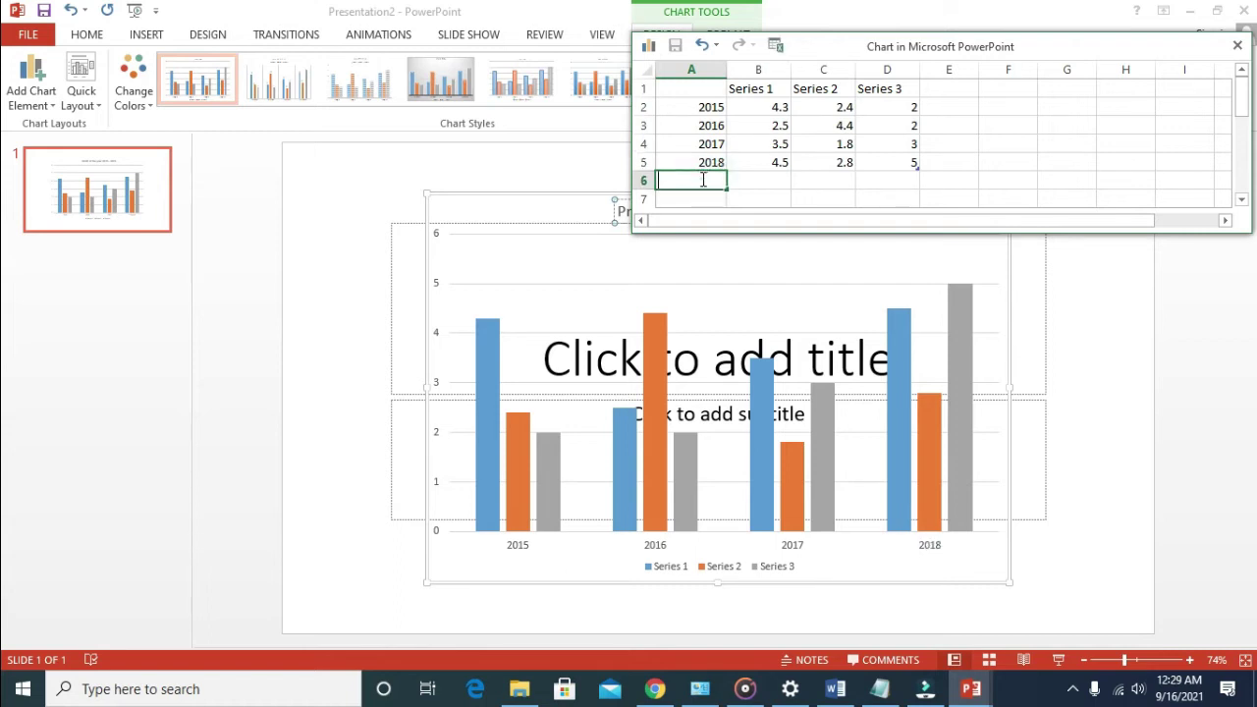
{"action": "double_click", "coordinate": [704, 180]}
{"action": "type", "text": "2019"}
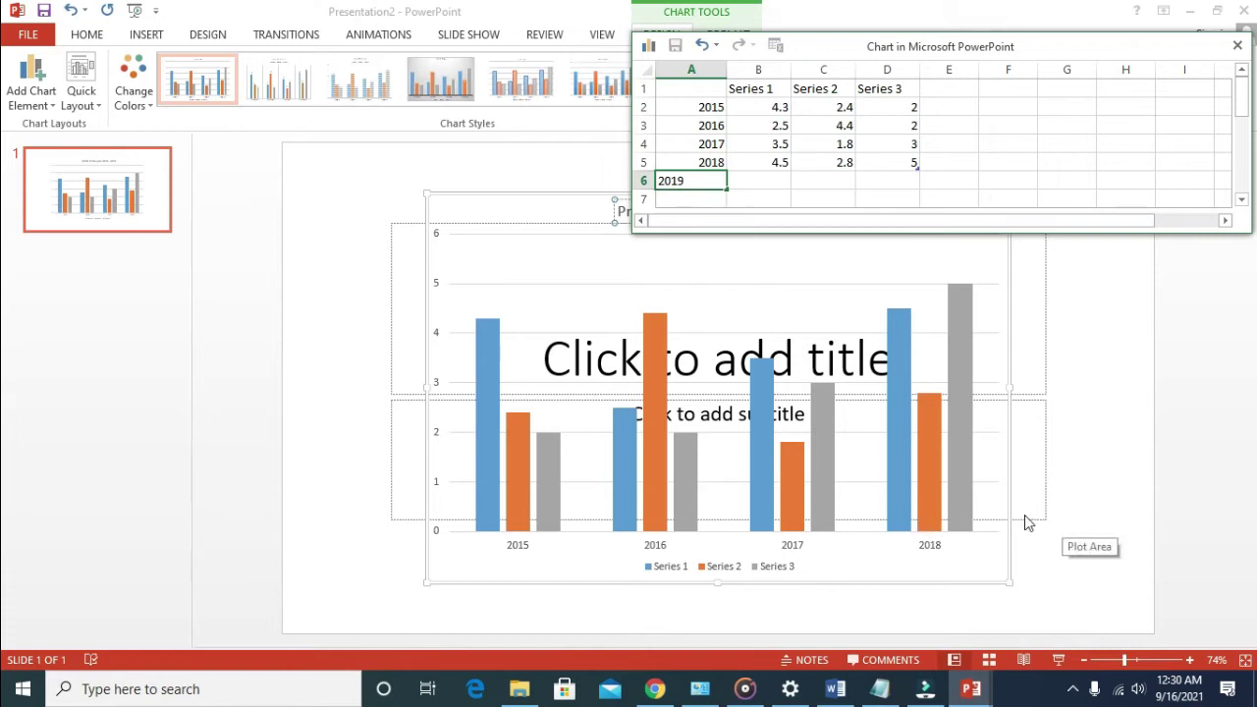
Step: Add two more categories to the chart data, labelled 2020 in cell A7 and 2021 in cell A8
{"action": "left_click", "coordinate": [709, 197]}
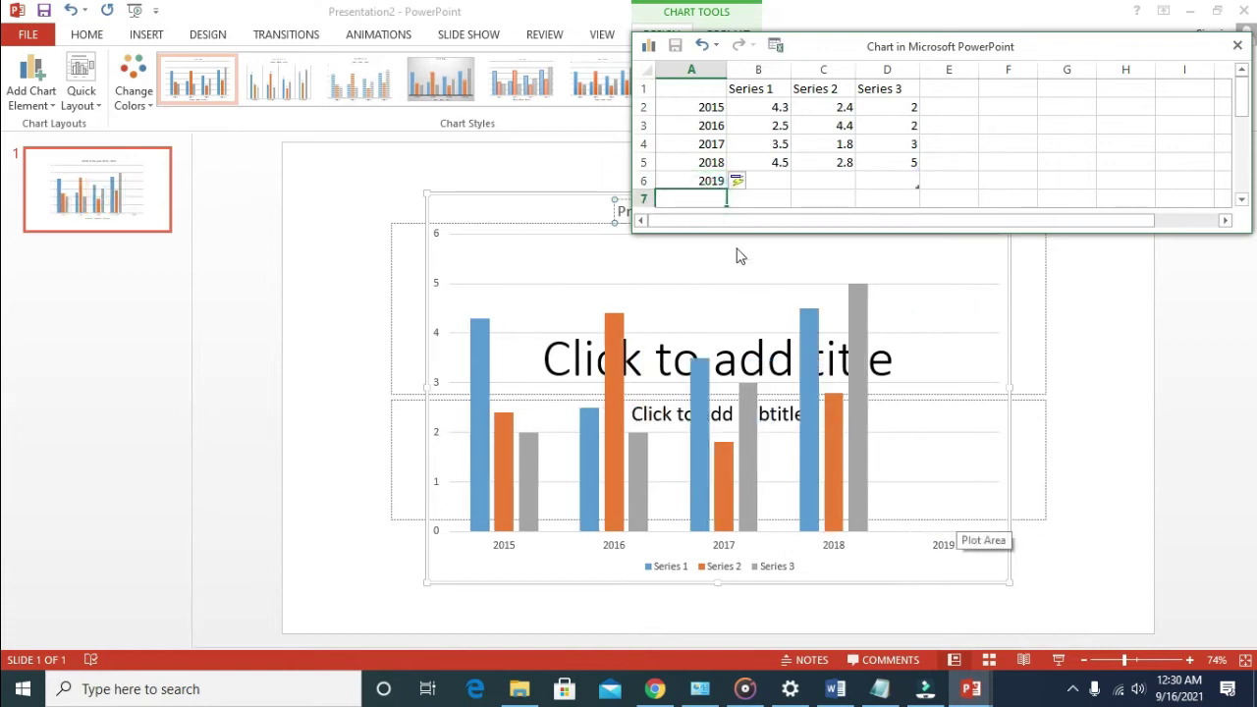
{"action": "left_click", "coordinate": [711, 200]}
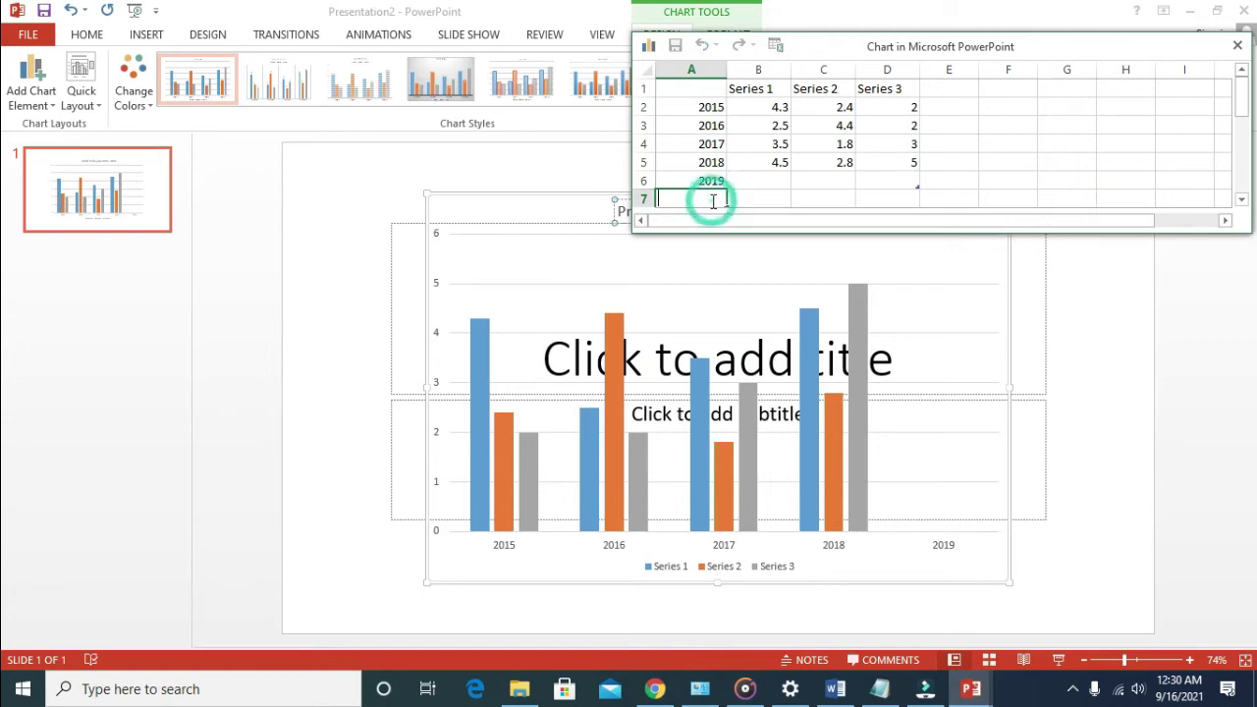
{"action": "type", "text": "2020"}
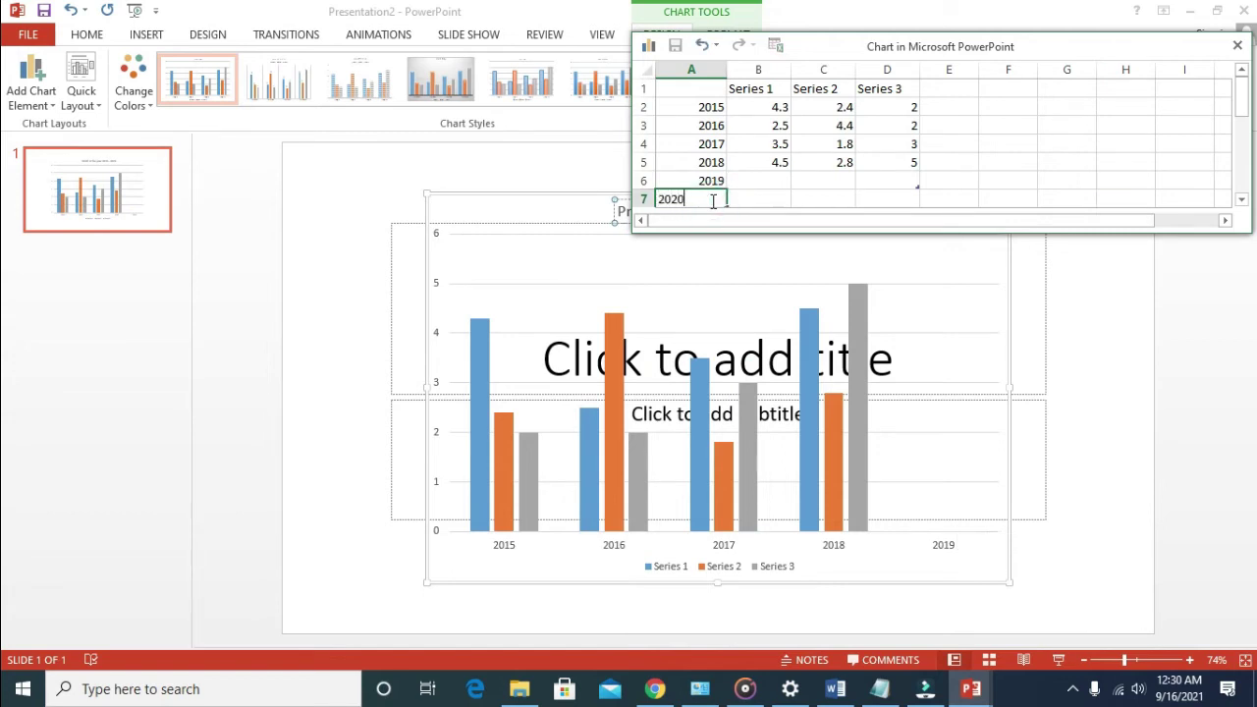
{"action": "left_click", "coordinate": [1243, 199]}
{"action": "left_click", "coordinate": [697, 200]}
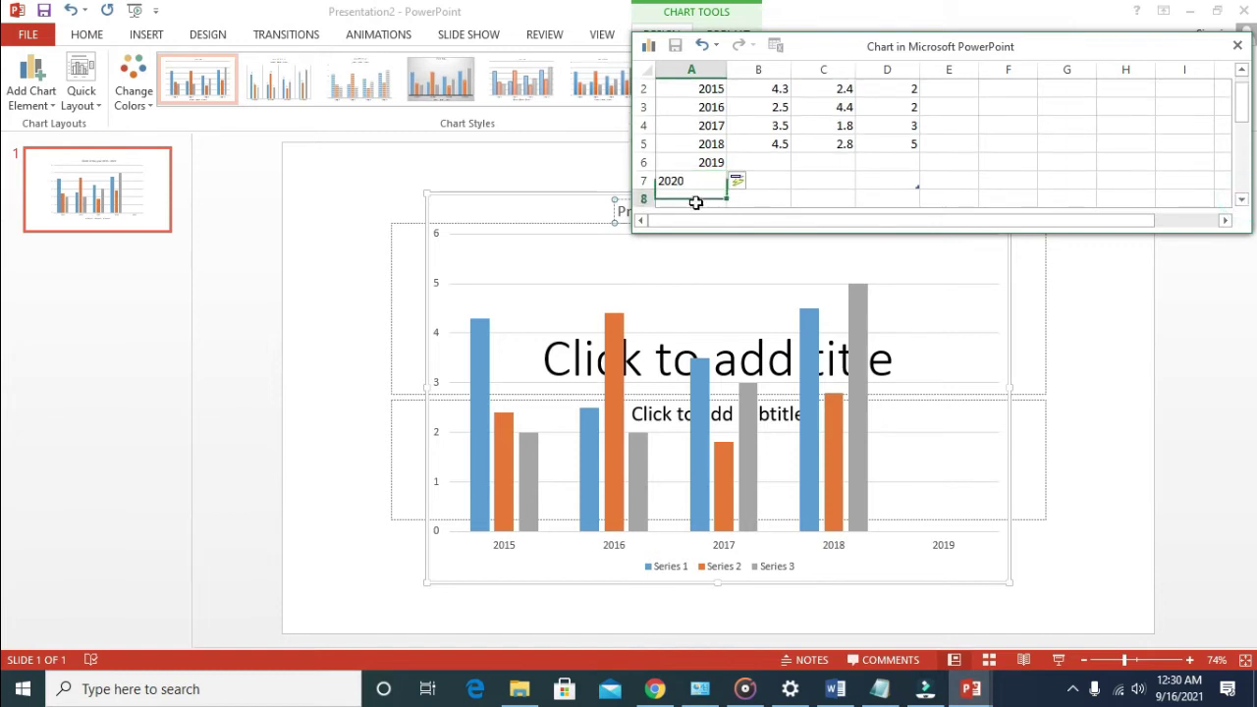
{"action": "type", "text": "2021"}
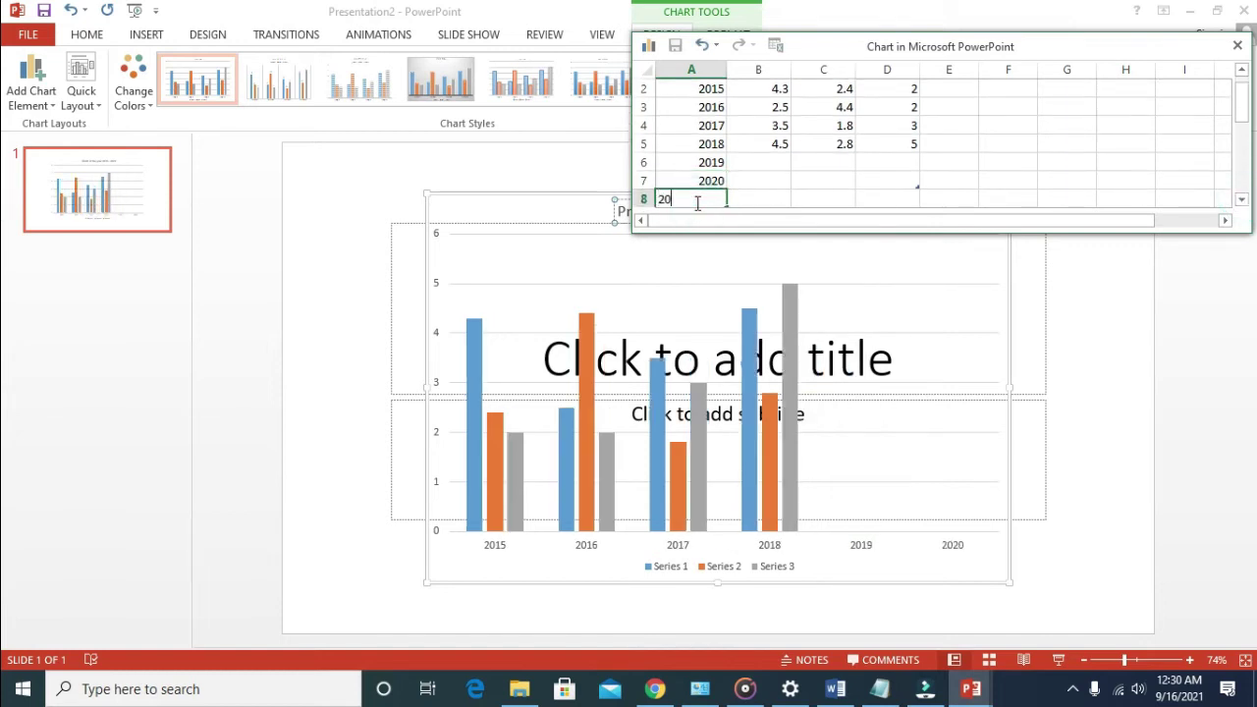
{"action": "left_click", "coordinate": [843, 175]}
{"action": "left_click", "coordinate": [968, 156]}
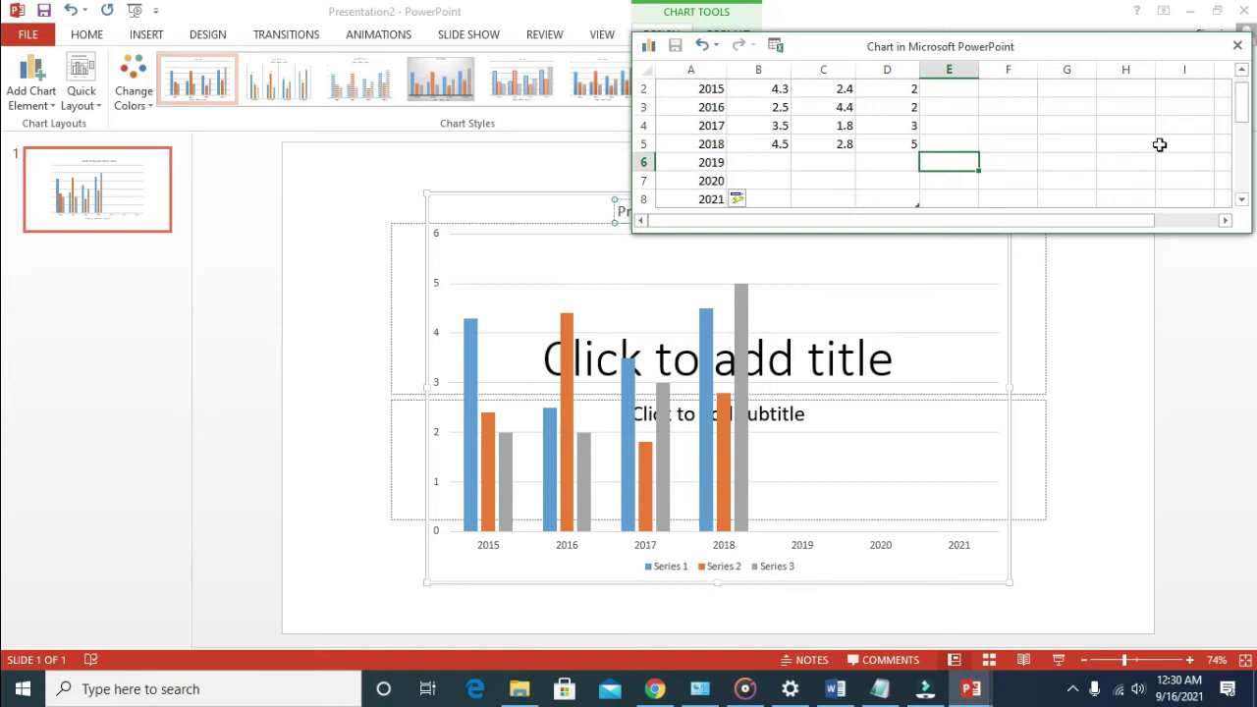
Step: Rename the Series 1 header in cell B1 of the chart data as Profit
{"action": "left_click_drag", "start_coordinate": [1243, 112], "coordinate": [1243, 98]}
{"action": "left_click", "coordinate": [767, 90]}
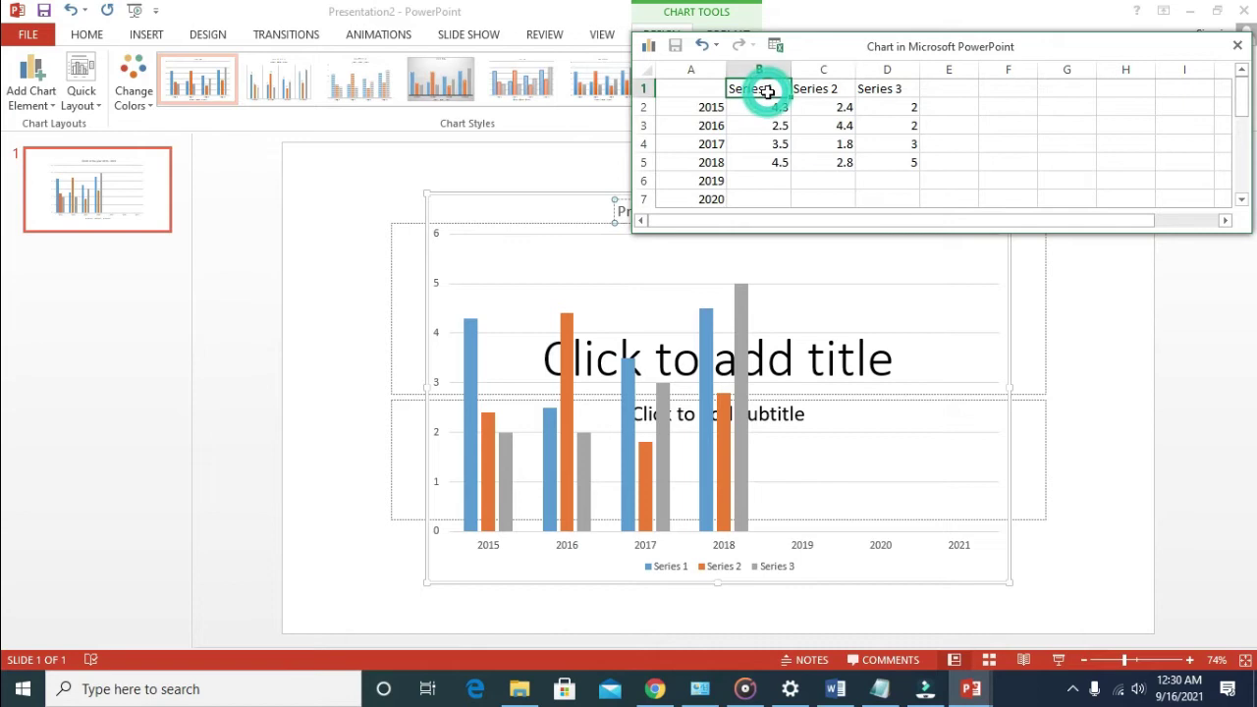
{"action": "double_click", "coordinate": [766, 91]}
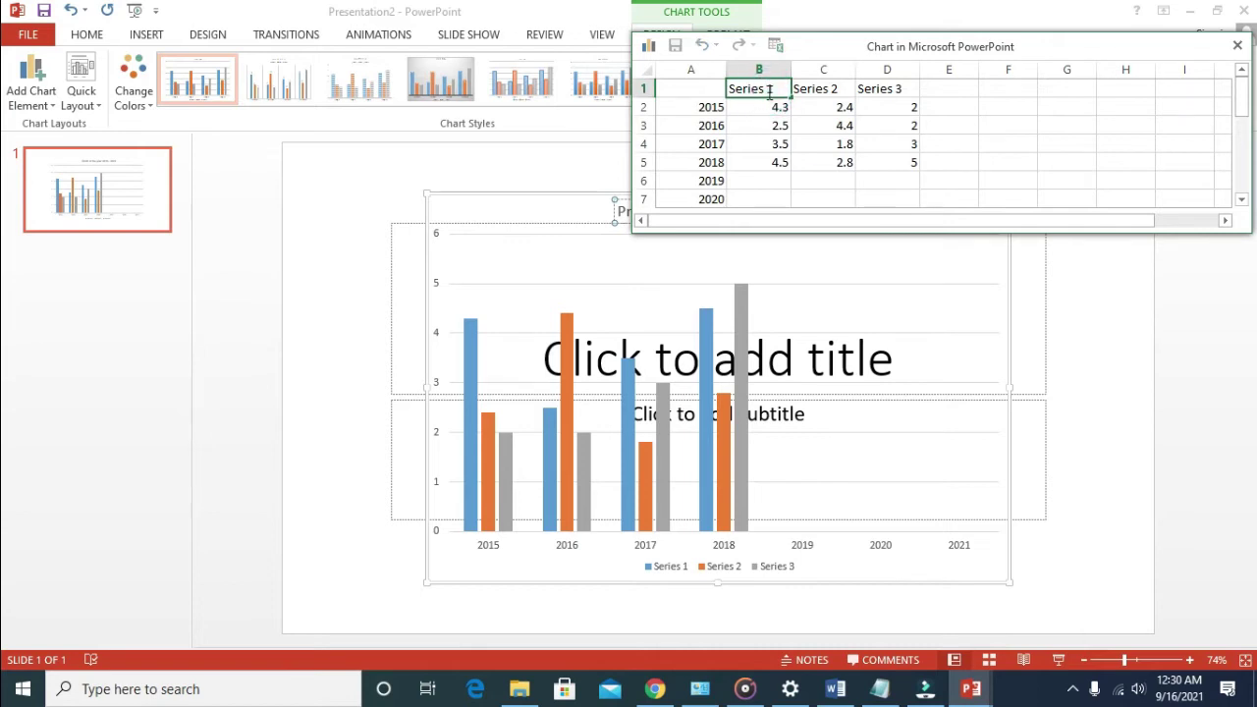
{"action": "key", "text": "BackSpace"}
{"action": "key", "text": "BackSpace"}
{"action": "key", "text": "BackSpace"}
{"action": "key", "text": "BackSpace"}
{"action": "key", "text": "BackSpace"}
{"action": "key", "text": "BackSpace"}
{"action": "key", "text": "BackSpace"}
{"action": "key", "text": "BackSpace"}
{"action": "type", "text": "P"}
{"action": "type", "text": "or"}
{"action": "key", "text": "BackSpace"}
{"action": "type", "text": "rofit"}
Step: Clear the Series 2 and Series 3 headers and values from columns C and D of the chart data
{"action": "left_click", "coordinate": [810, 94]}
{"action": "double_click", "coordinate": [811, 94]}
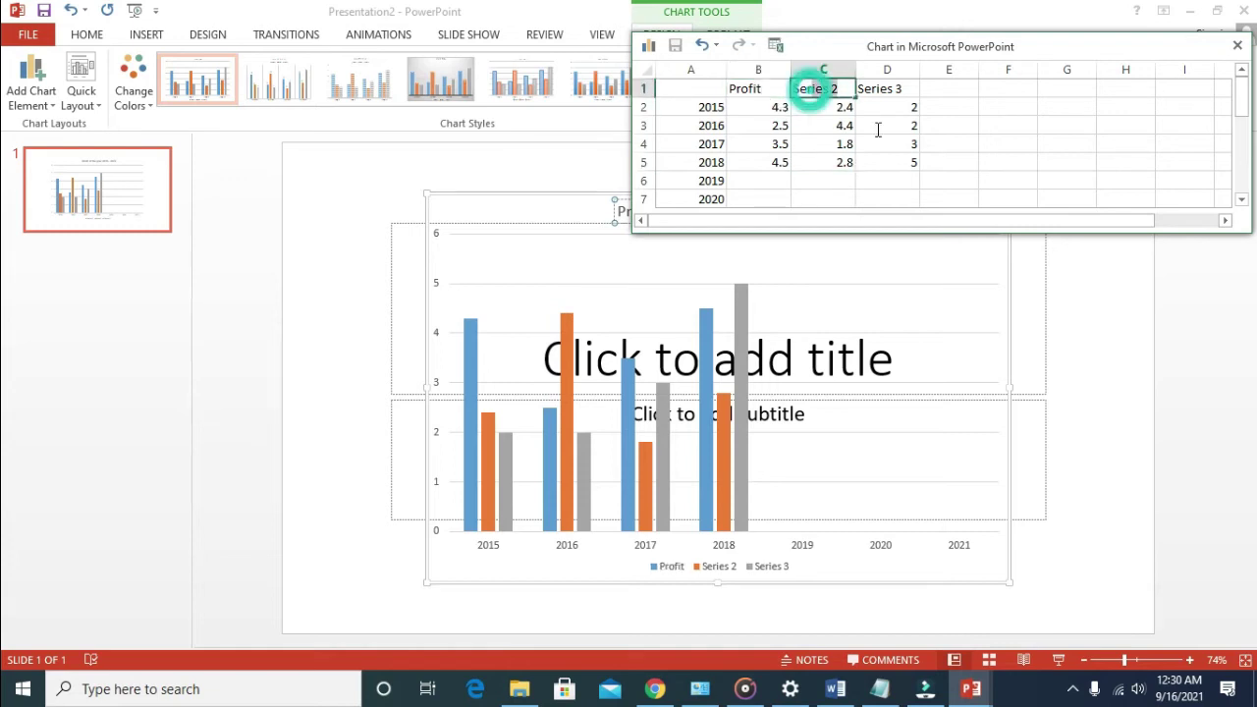
{"action": "left_click", "coordinate": [913, 165]}
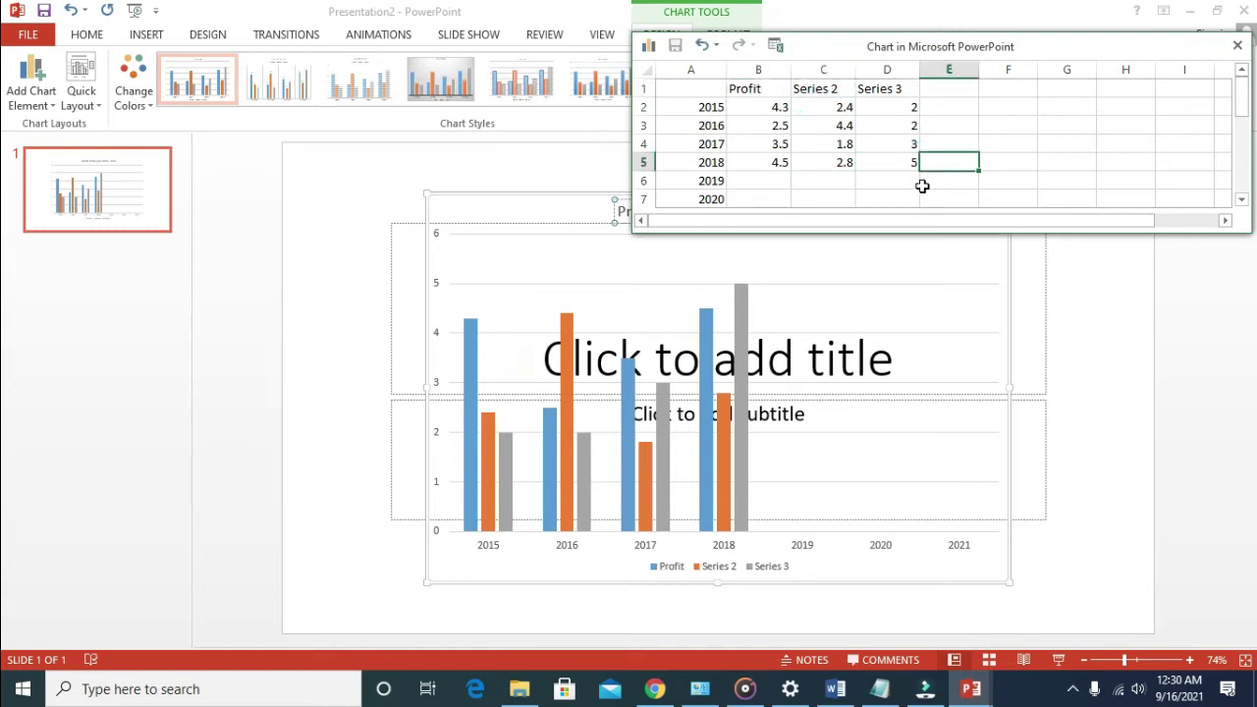
{"action": "left_click", "coordinate": [899, 179]}
{"action": "mouse_move", "coordinate": [899, 180]}
{"action": "left_mouse_down"}
{"action": "mouse_move", "coordinate": [805, 114]}
{"action": "mouse_move", "coordinate": [810, 86]}
{"action": "left_mouse_up"}
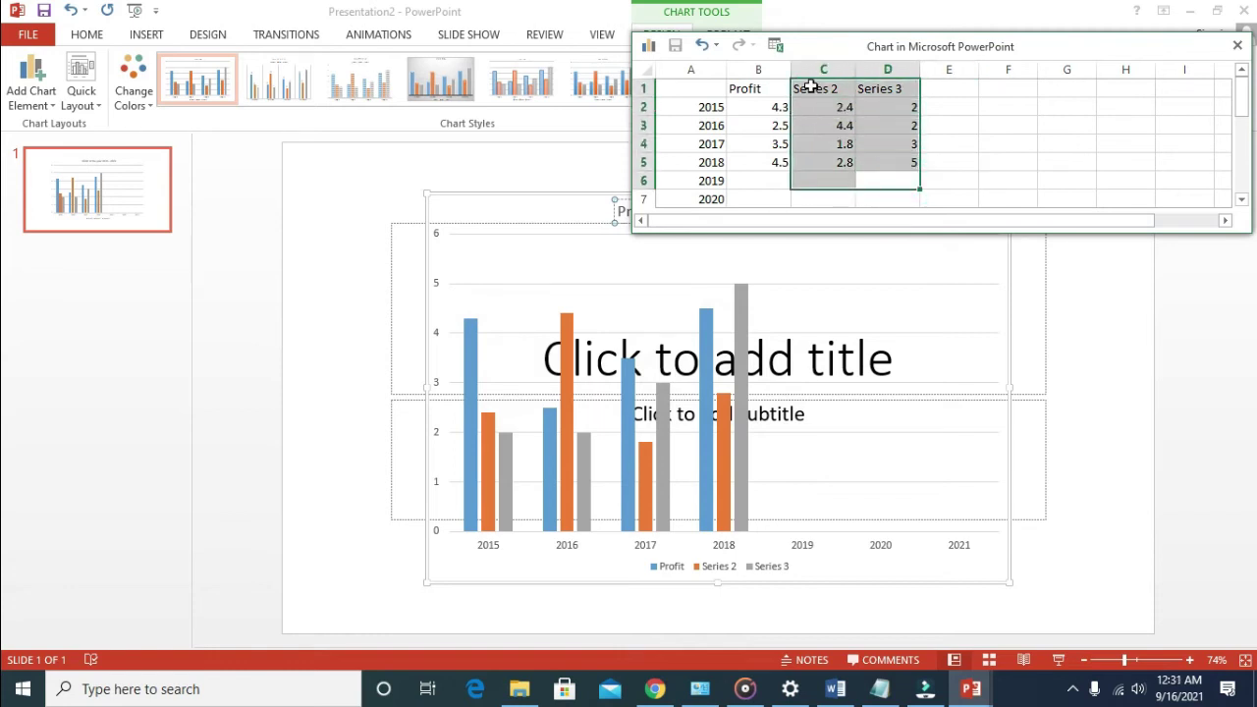
{"action": "key", "text": "Delete"}
{"action": "left_click", "coordinate": [810, 87]}
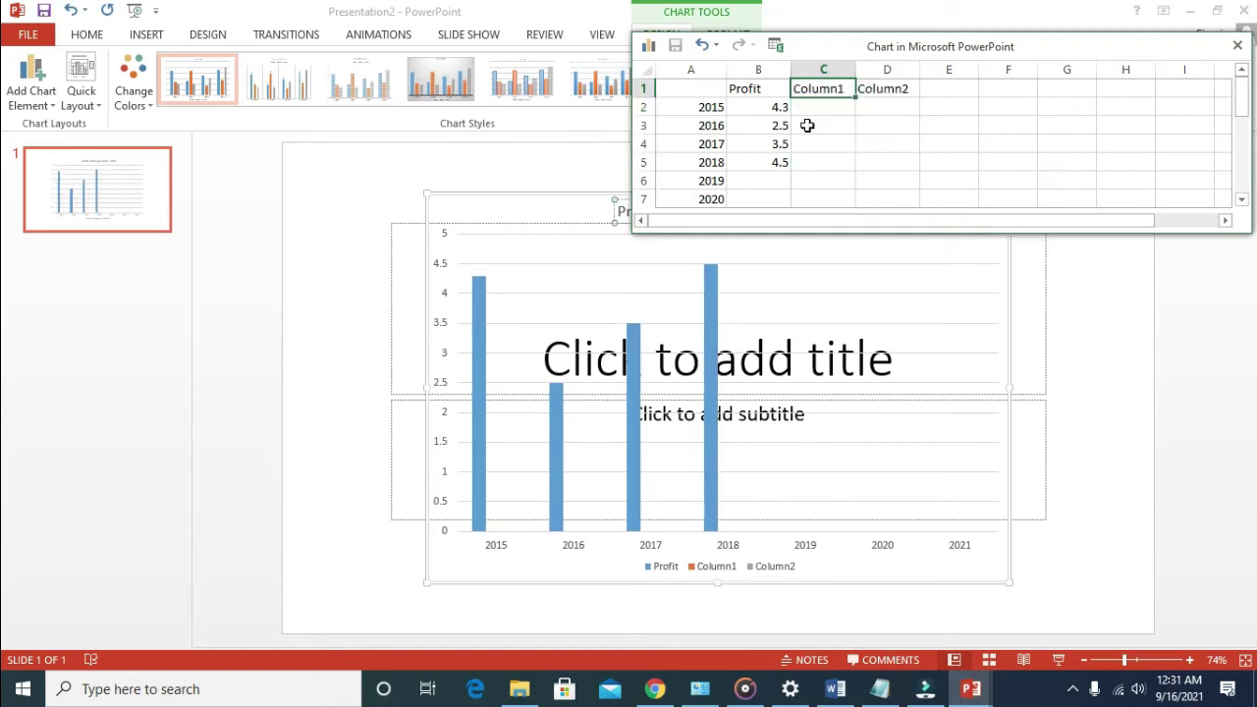
Step: Set the Profit values to 500 for 2015 and 10000 for 2016 in cells B2 and B3
{"action": "left_click", "coordinate": [772, 113]}
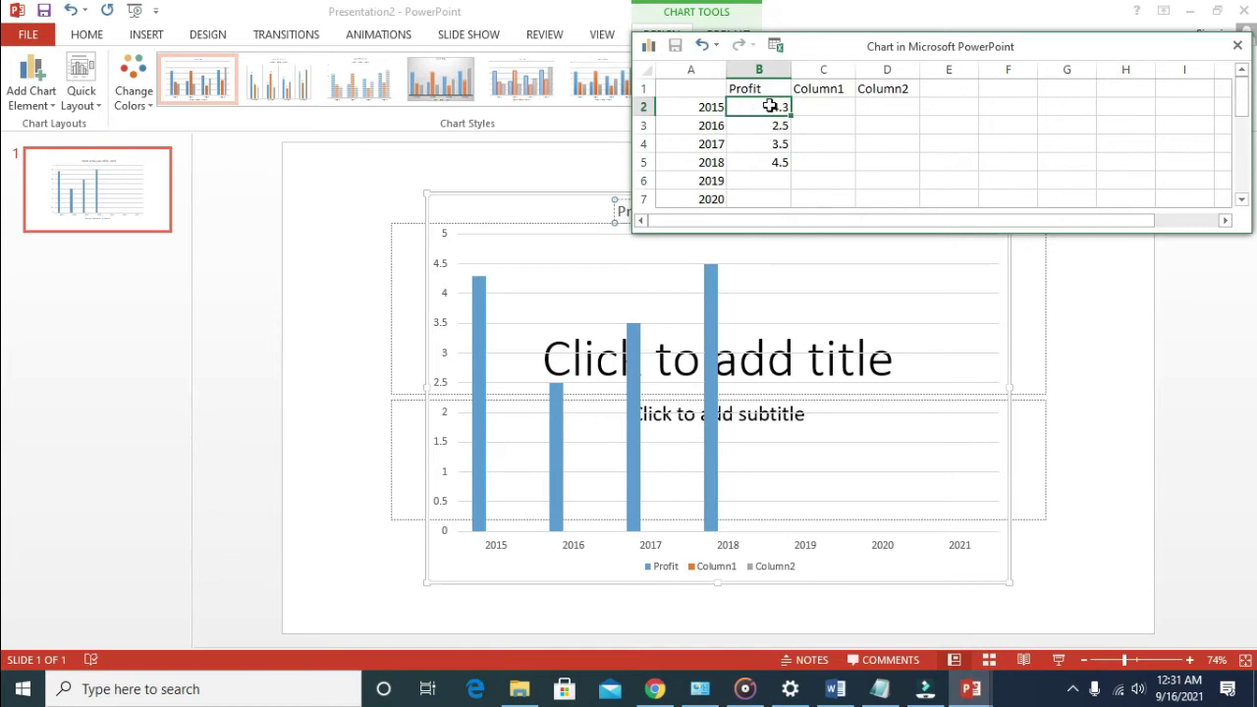
{"action": "left_click", "coordinate": [776, 106]}
{"action": "double_click", "coordinate": [780, 107]}
{"action": "key", "text": "BackSpace"}
{"action": "key", "text": "BackSpace"}
{"action": "type", "text": "500"}
{"action": "left_click", "coordinate": [779, 122]}
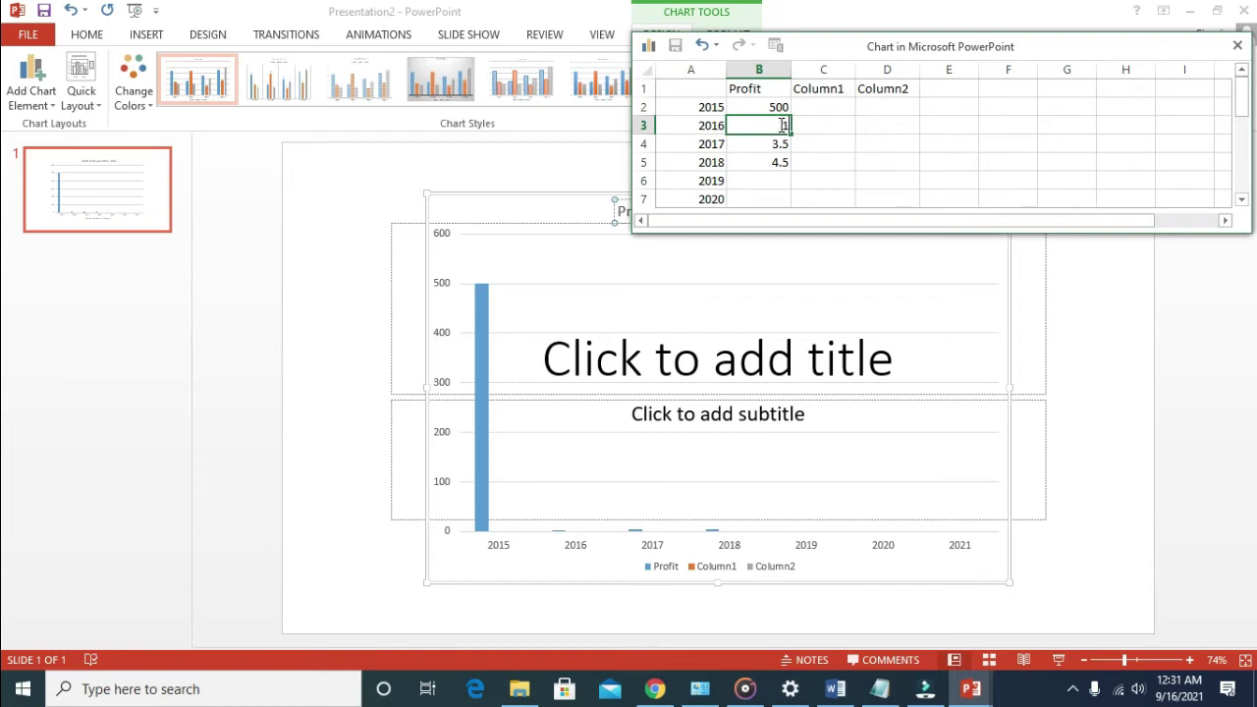
{"action": "type", "text": "0000"}
Step: Set the Profit values to 15000 for 2017 and 16000 for 2018 in cells B4 and B5
{"action": "left_click", "coordinate": [773, 149]}
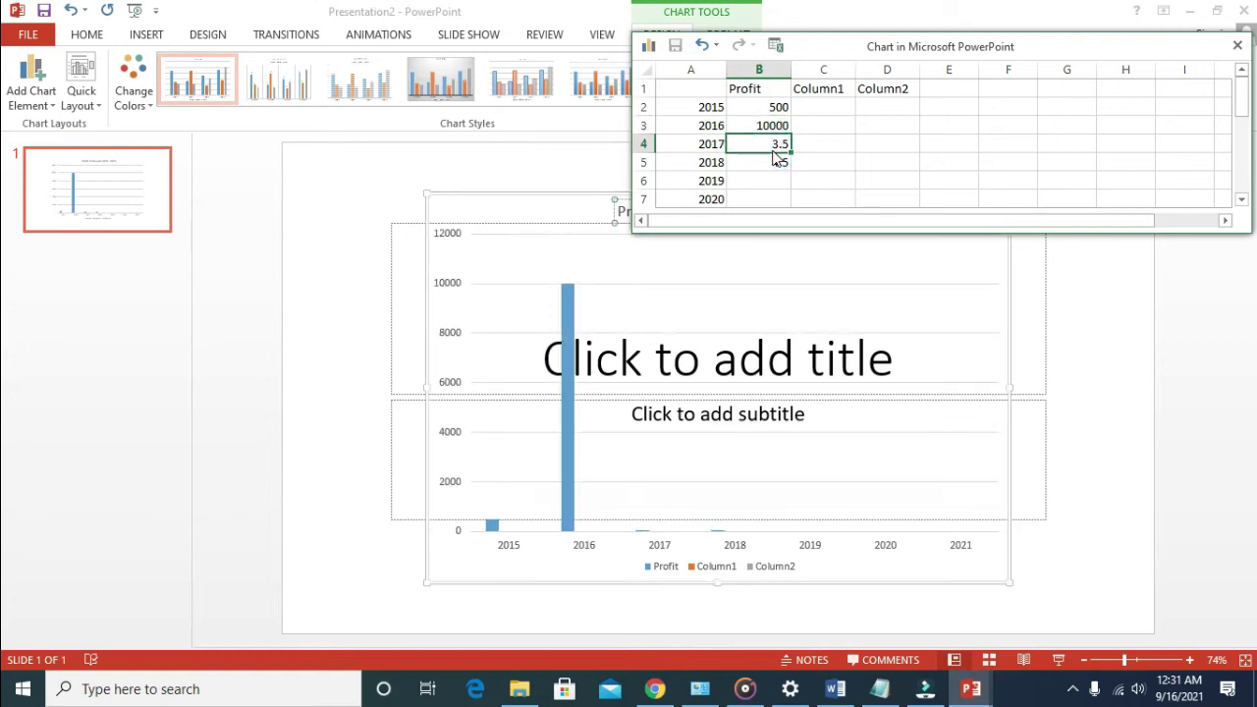
{"action": "left_click", "coordinate": [775, 146]}
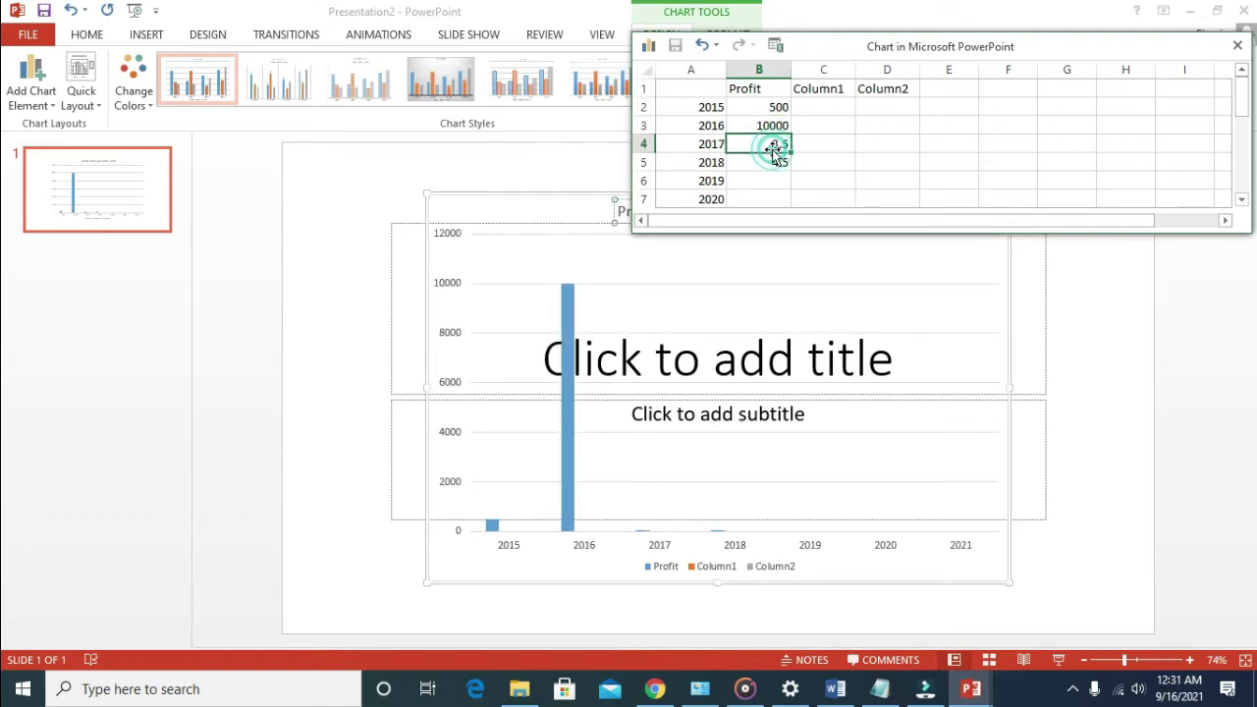
{"action": "double_click", "coordinate": [774, 144]}
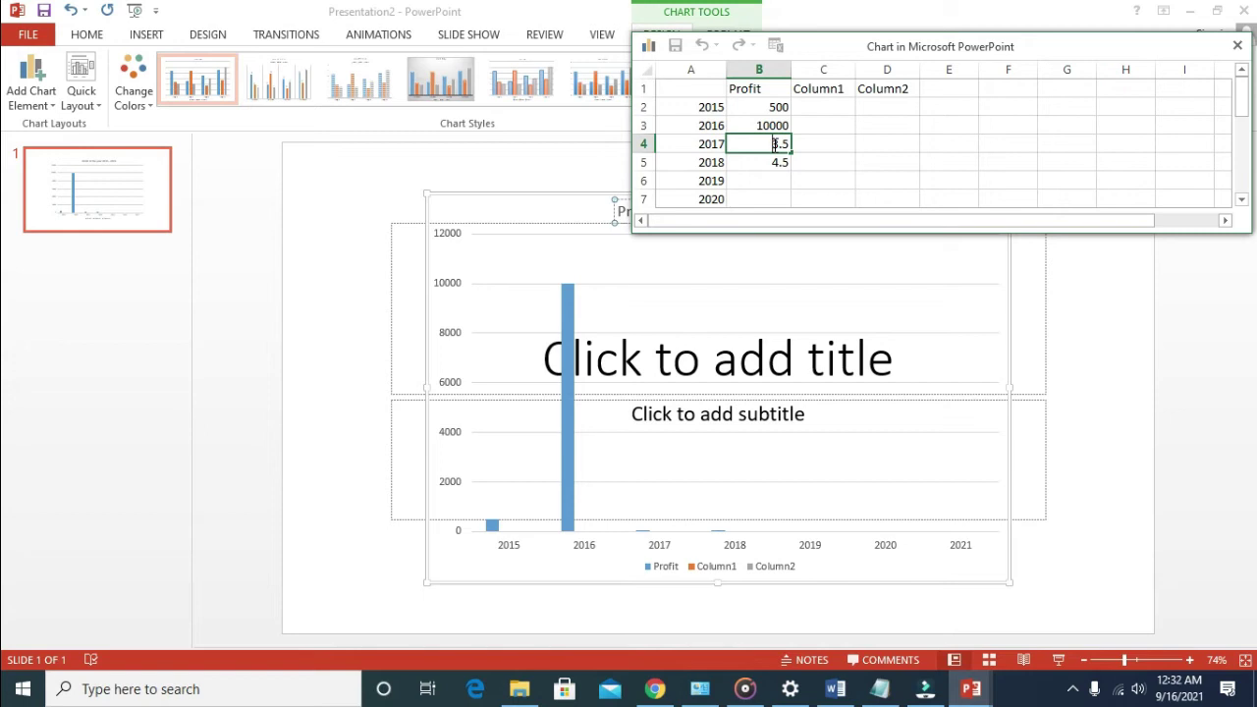
{"action": "key", "text": "BackSpace"}
{"action": "key", "text": "BackSpace"}
{"action": "type", "text": "15000"}
{"action": "left_click", "coordinate": [774, 164]}
{"action": "double_click", "coordinate": [774, 164]}
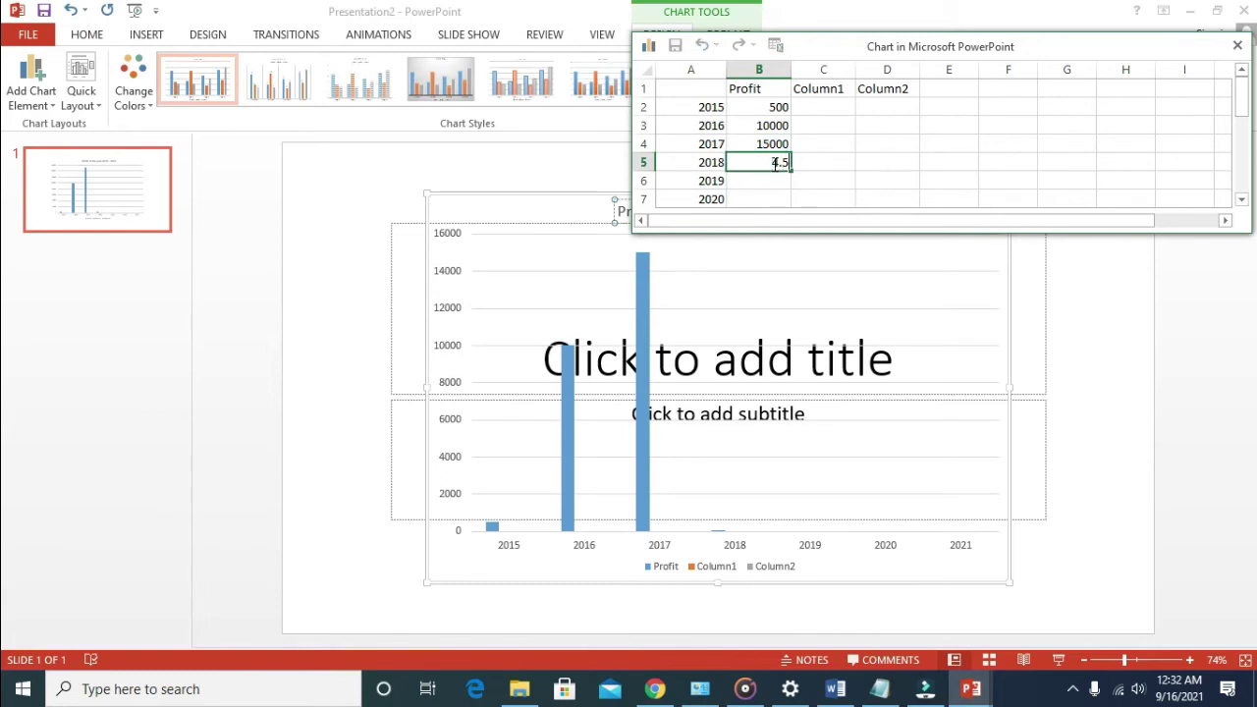
{"action": "key", "text": "BackSpace"}
{"action": "key", "text": "BackSpace"}
{"action": "type", "text": "16000"}
Step: Enter Profit values of 18000 for 2019 and 12000 for 2020 in cells B6 and B7
{"action": "left_click", "coordinate": [764, 182]}
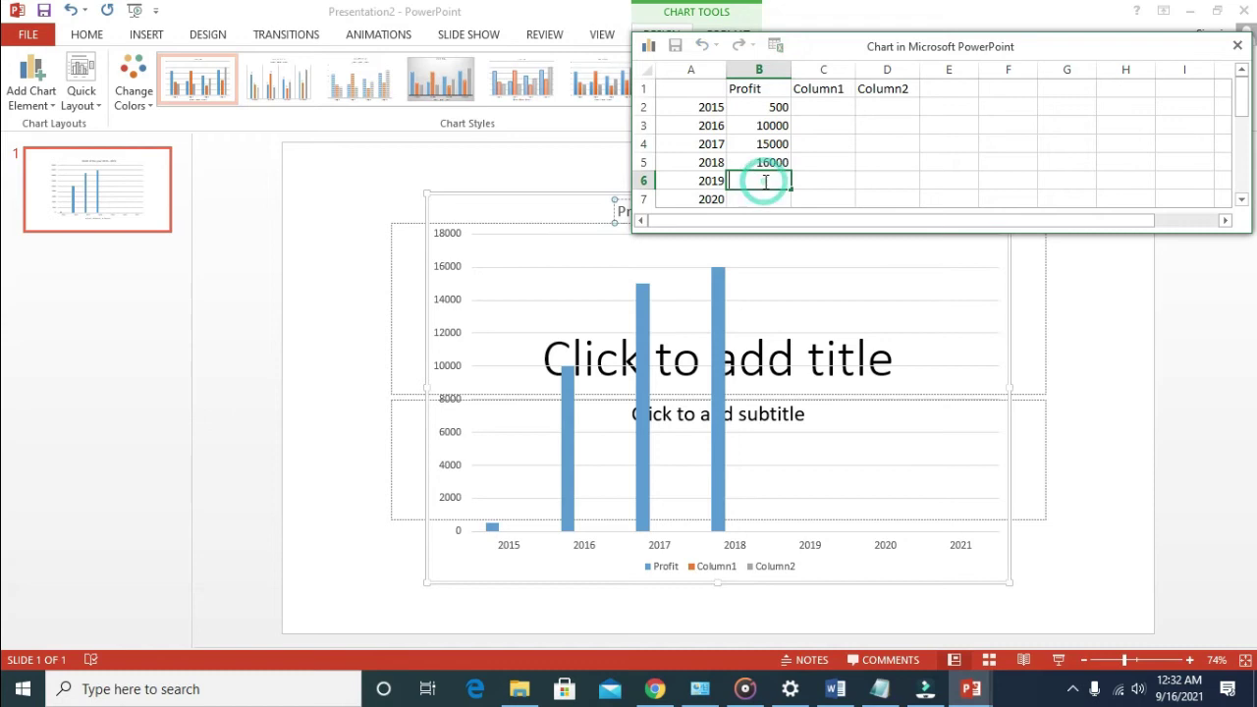
{"action": "type", "text": "18000"}
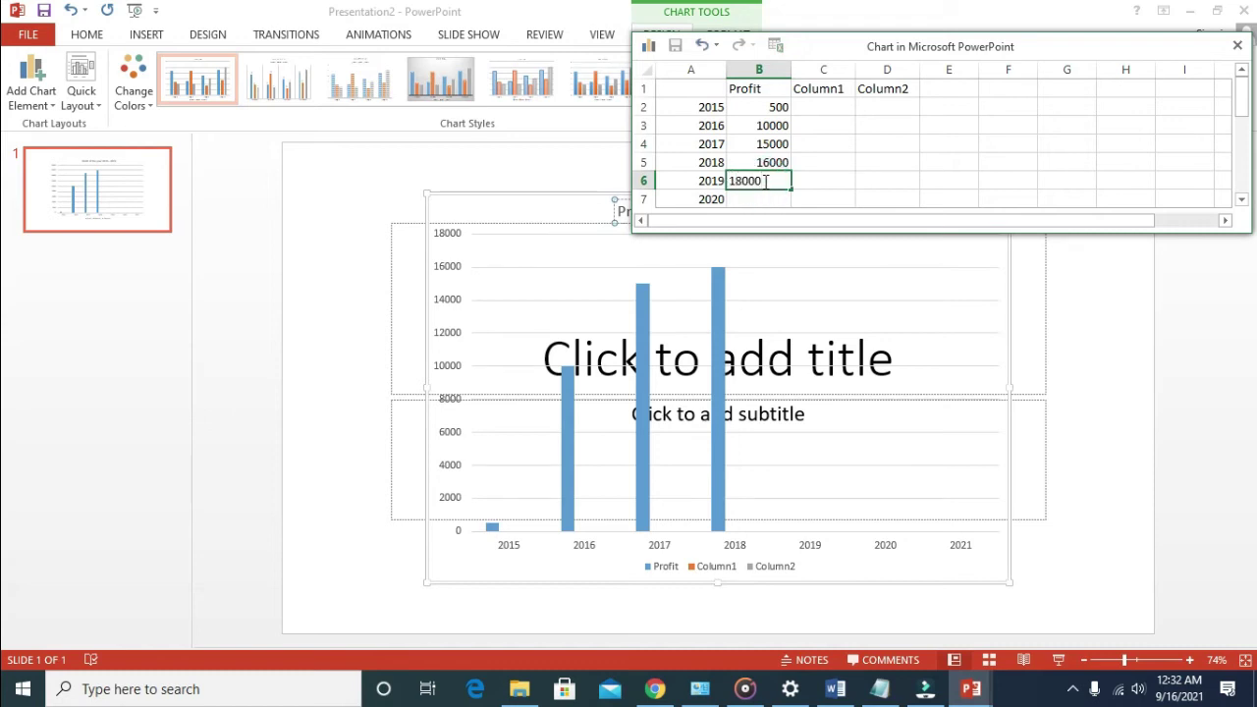
{"action": "left_click", "coordinate": [763, 199]}
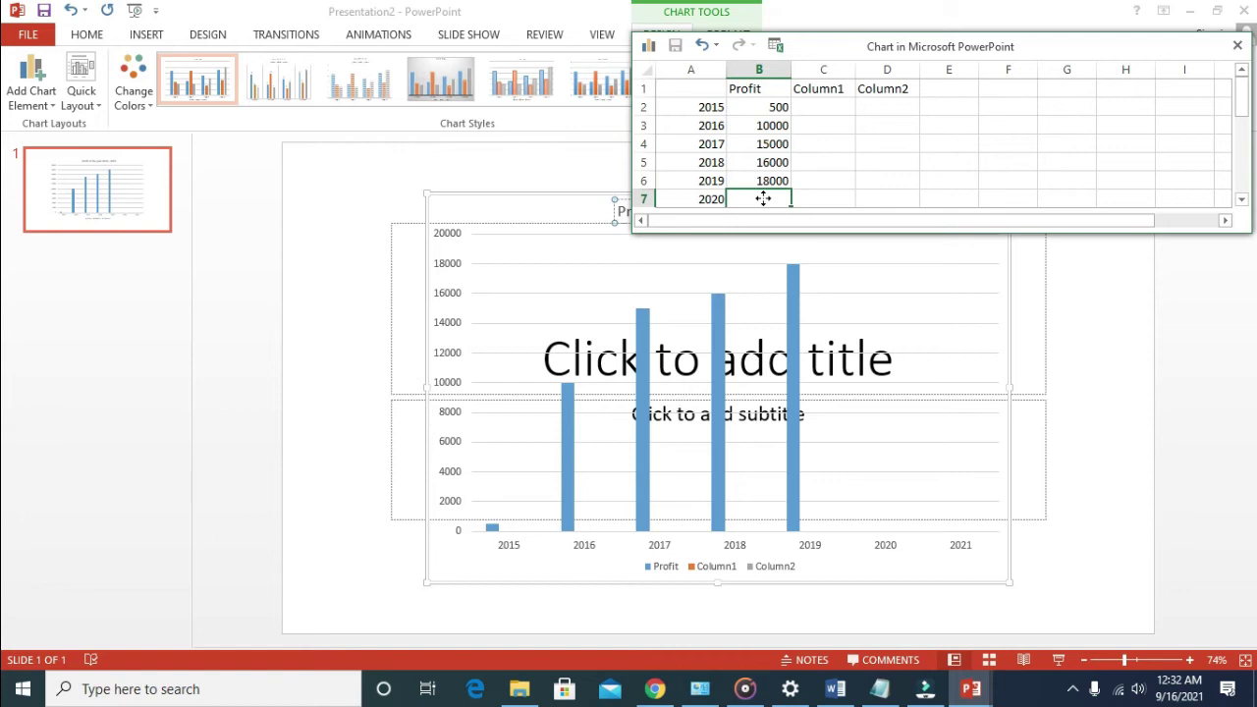
{"action": "type", "text": "12000"}
Step: Enter a Profit value of 19000 for 2021 in cell B8 of the chart data
{"action": "left_click", "coordinate": [1245, 110]}
{"action": "left_click_drag", "start_coordinate": [1246, 110], "coordinate": [1242, 124]}
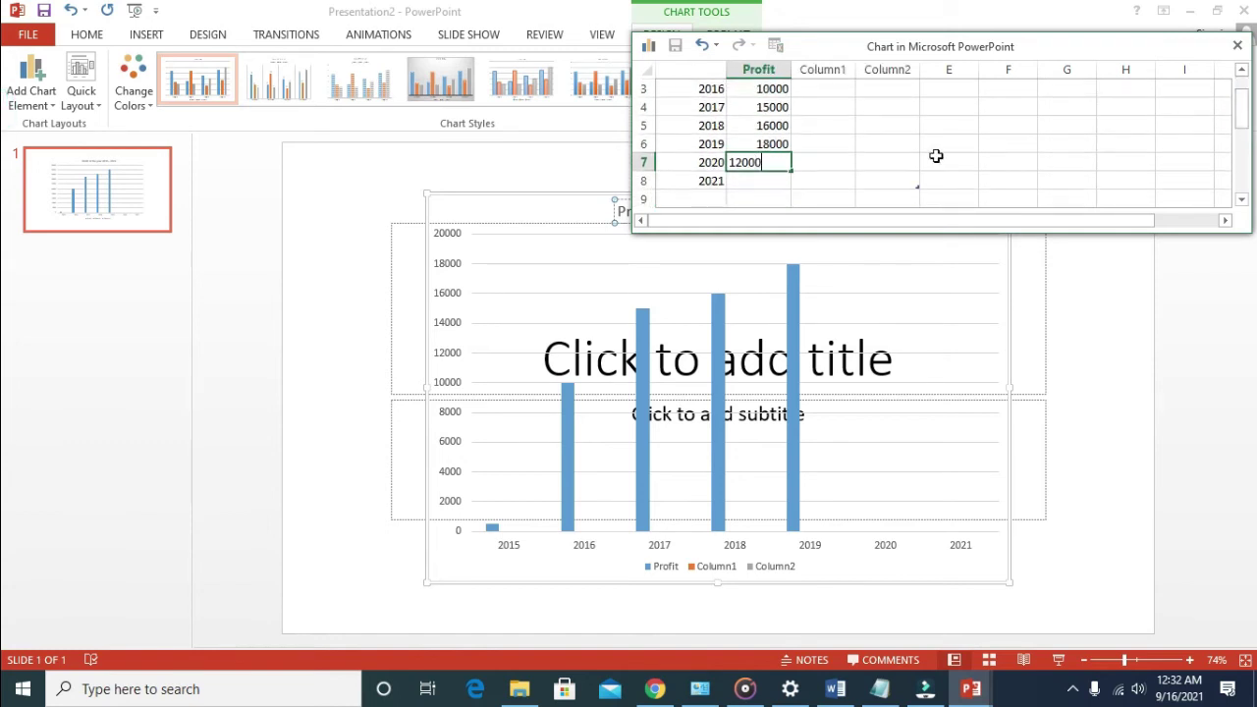
{"action": "left_click", "coordinate": [778, 177]}
{"action": "double_click", "coordinate": [779, 178]}
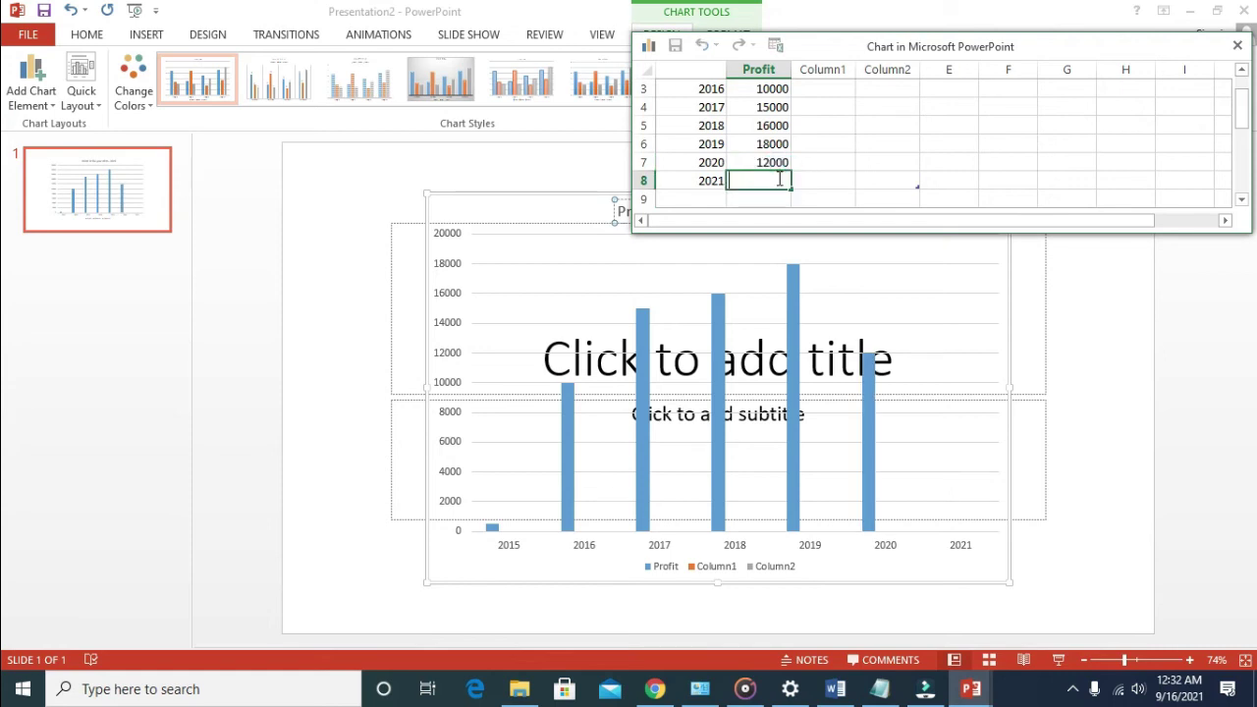
{"action": "type", "text": "19000"}
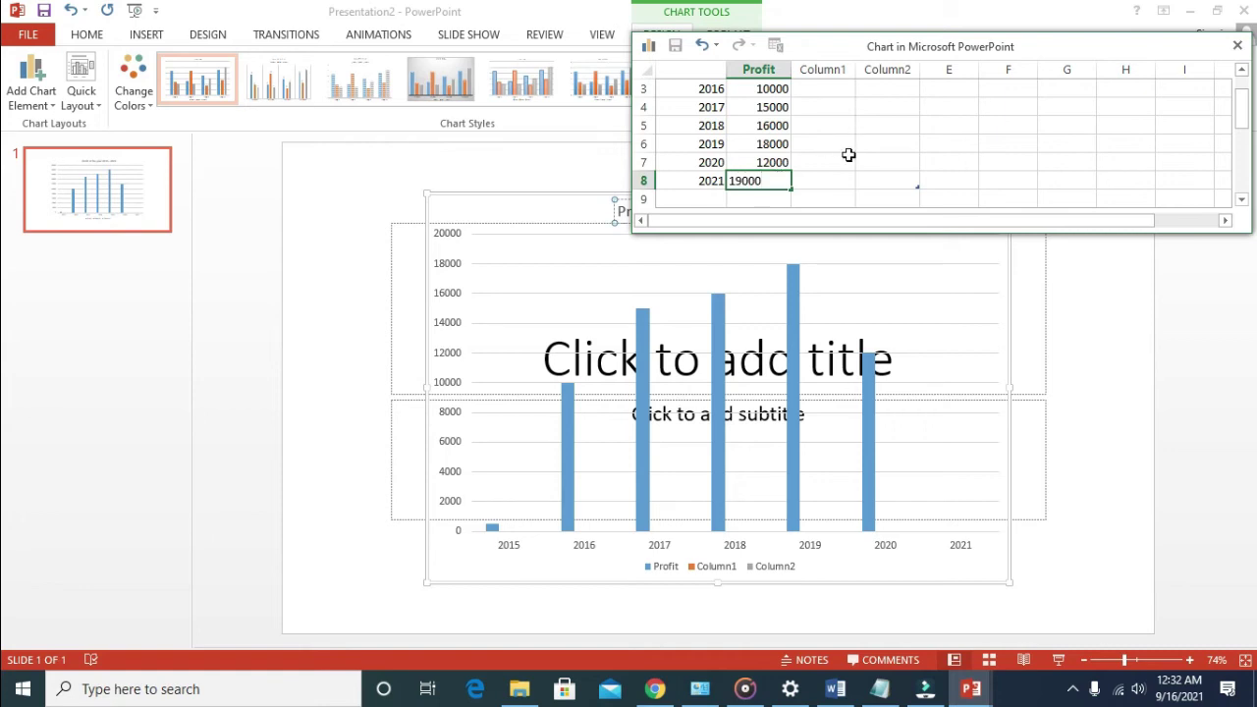
{"action": "left_click", "coordinate": [870, 198]}
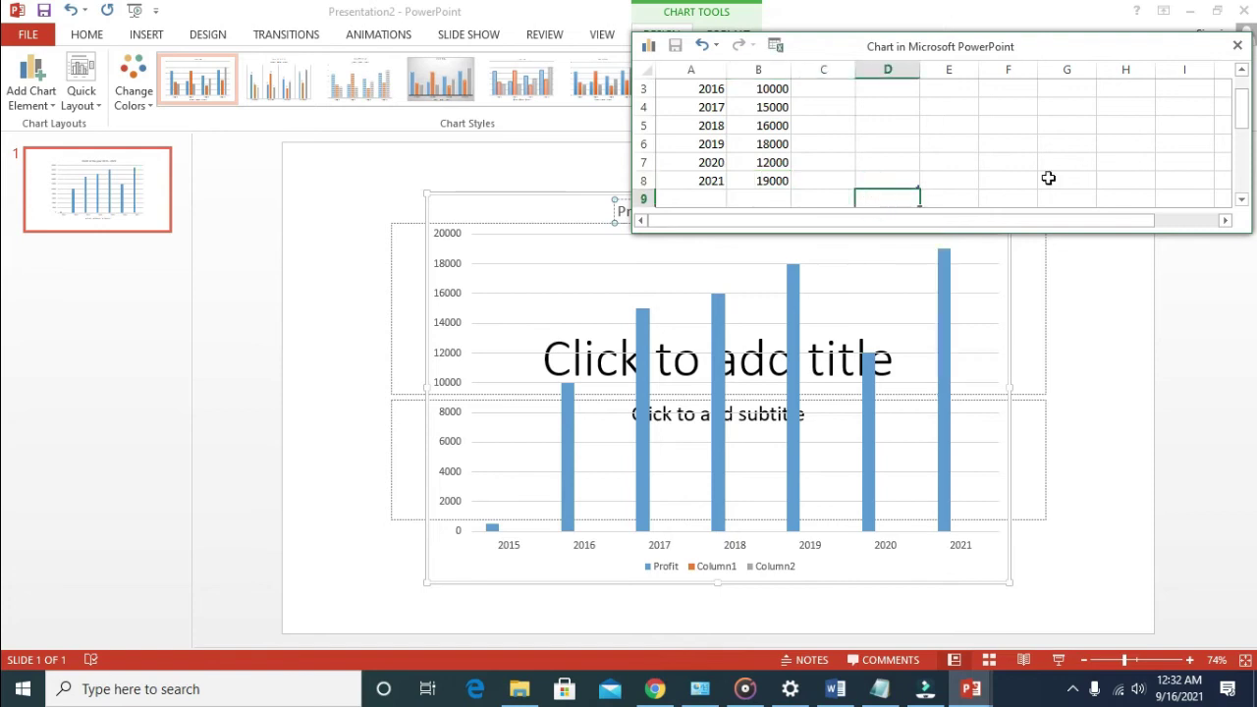
Step: Try to clear the Column1 header text from cell C1 of the chart data
{"action": "left_click_drag", "start_coordinate": [1243, 122], "coordinate": [1240, 97]}
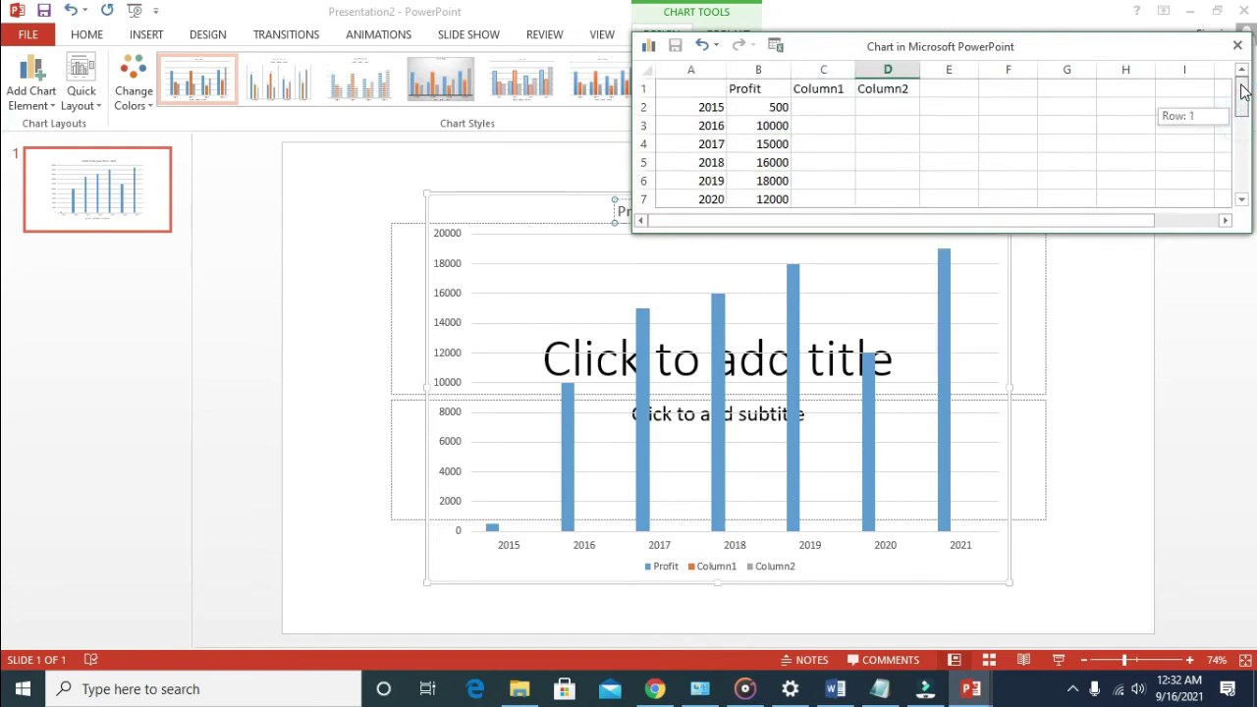
{"action": "left_click", "coordinate": [813, 89]}
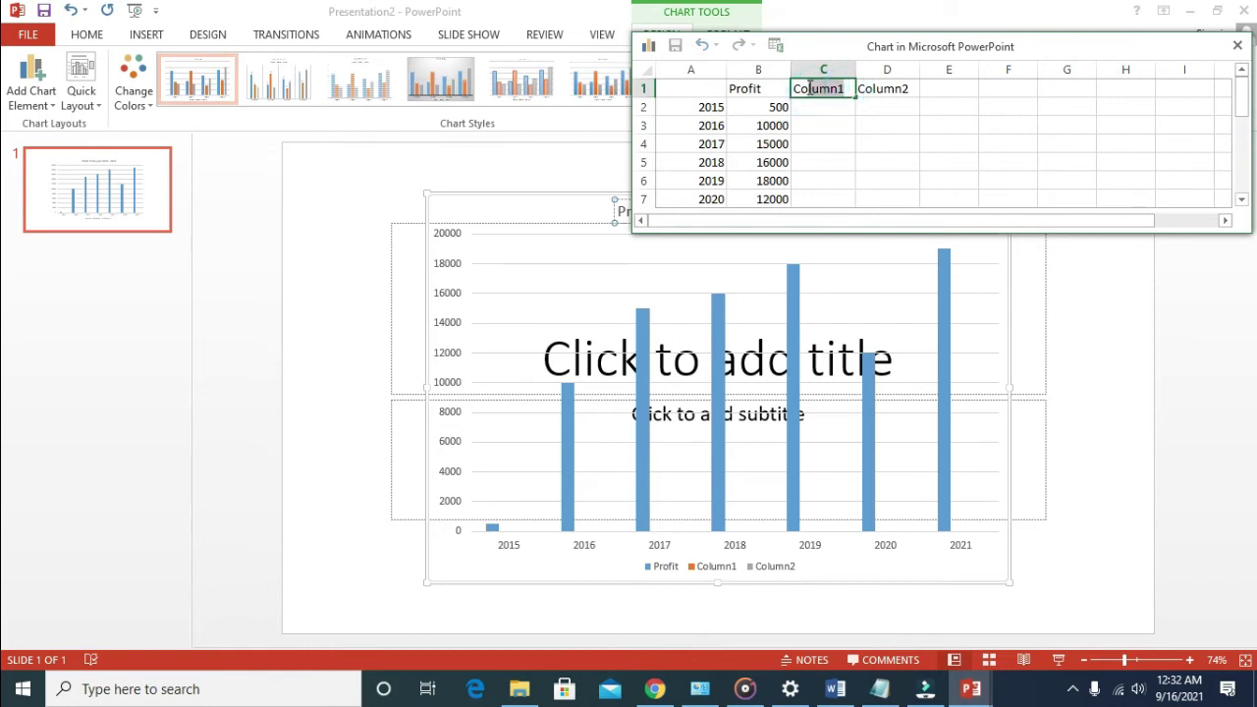
{"action": "key", "text": "Delete"}
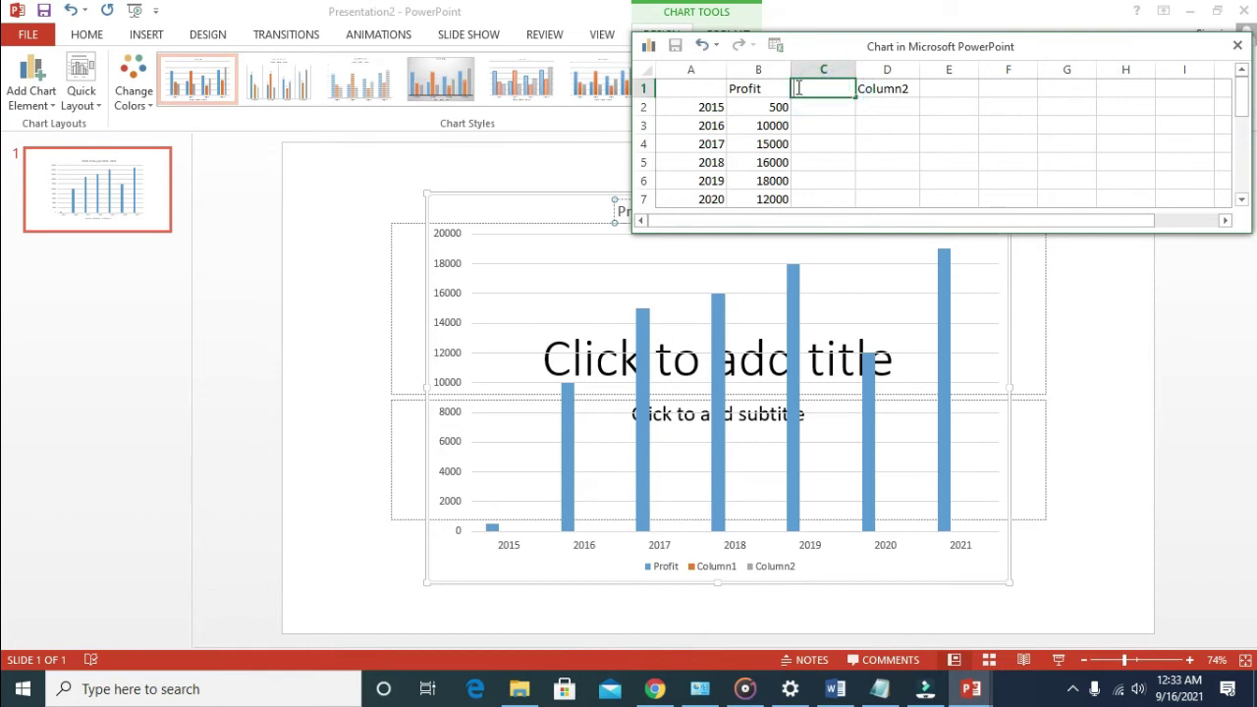
{"action": "left_click", "coordinate": [867, 84]}
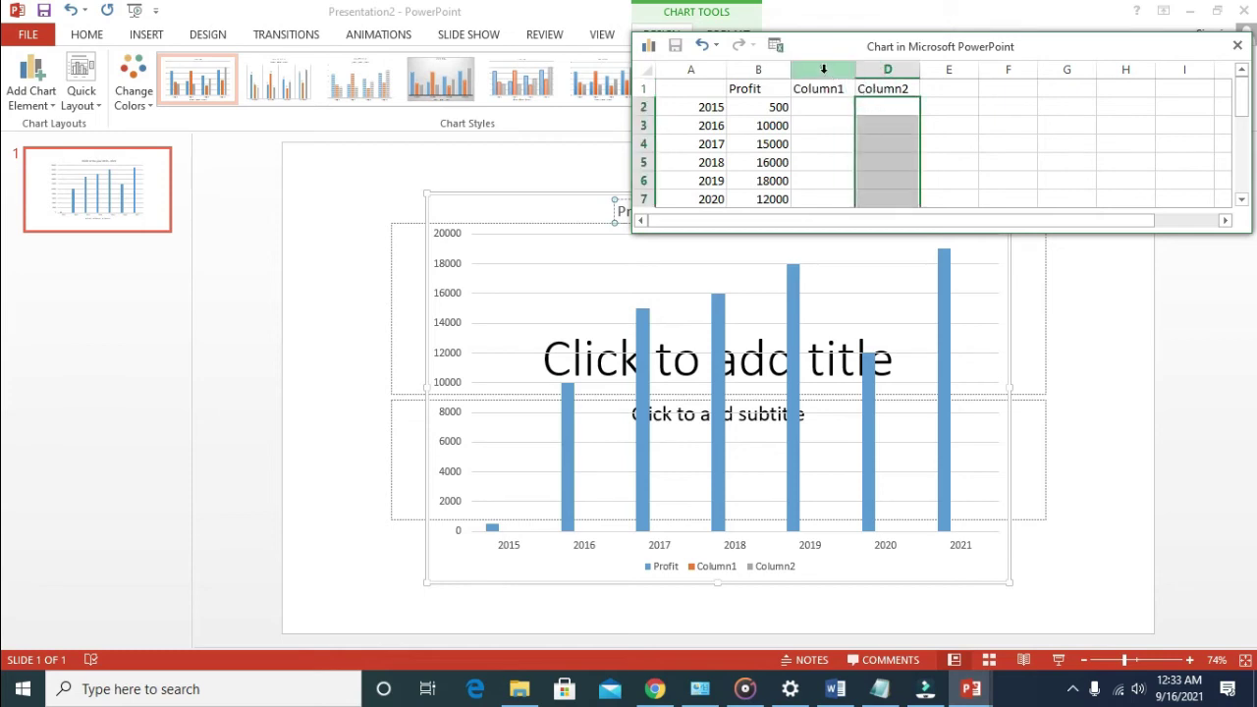
Step: Delete the empty Column1 and Column2 columns from the chart data and close the data sheet
{"action": "left_click", "coordinate": [836, 75]}
{"action": "right_click", "coordinate": [828, 76]}
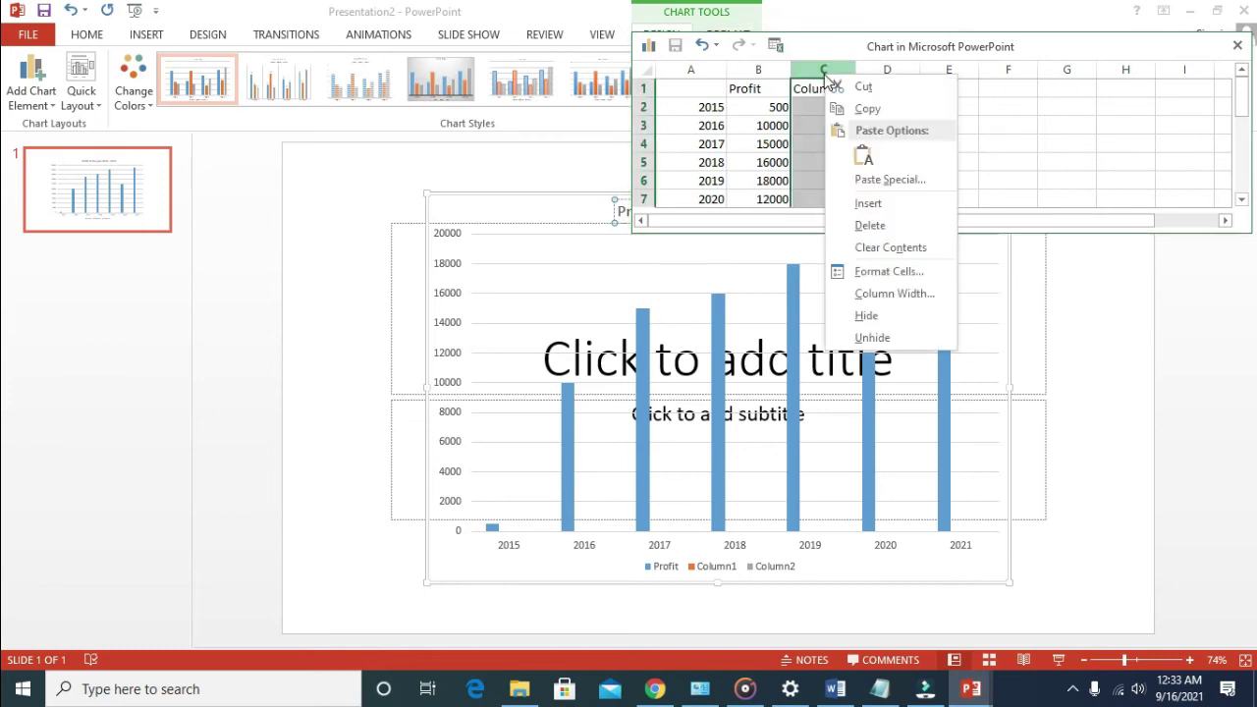
{"action": "left_click", "coordinate": [872, 225]}
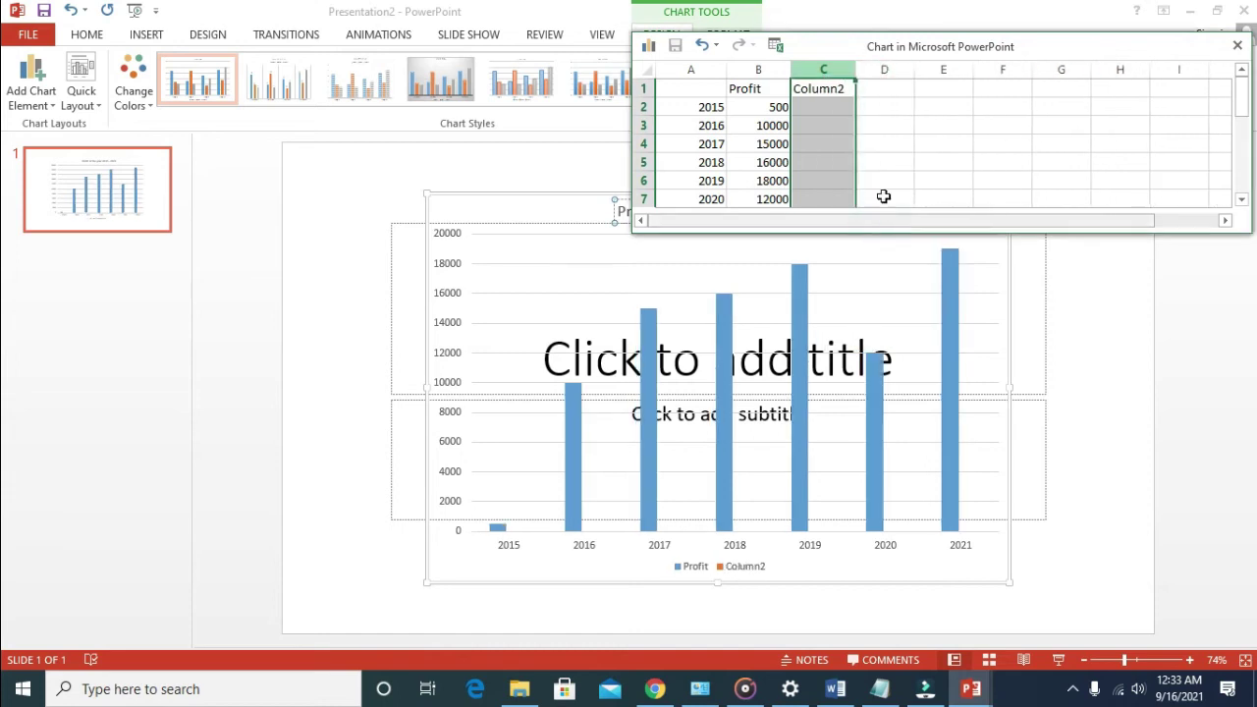
{"action": "right_click", "coordinate": [823, 65]}
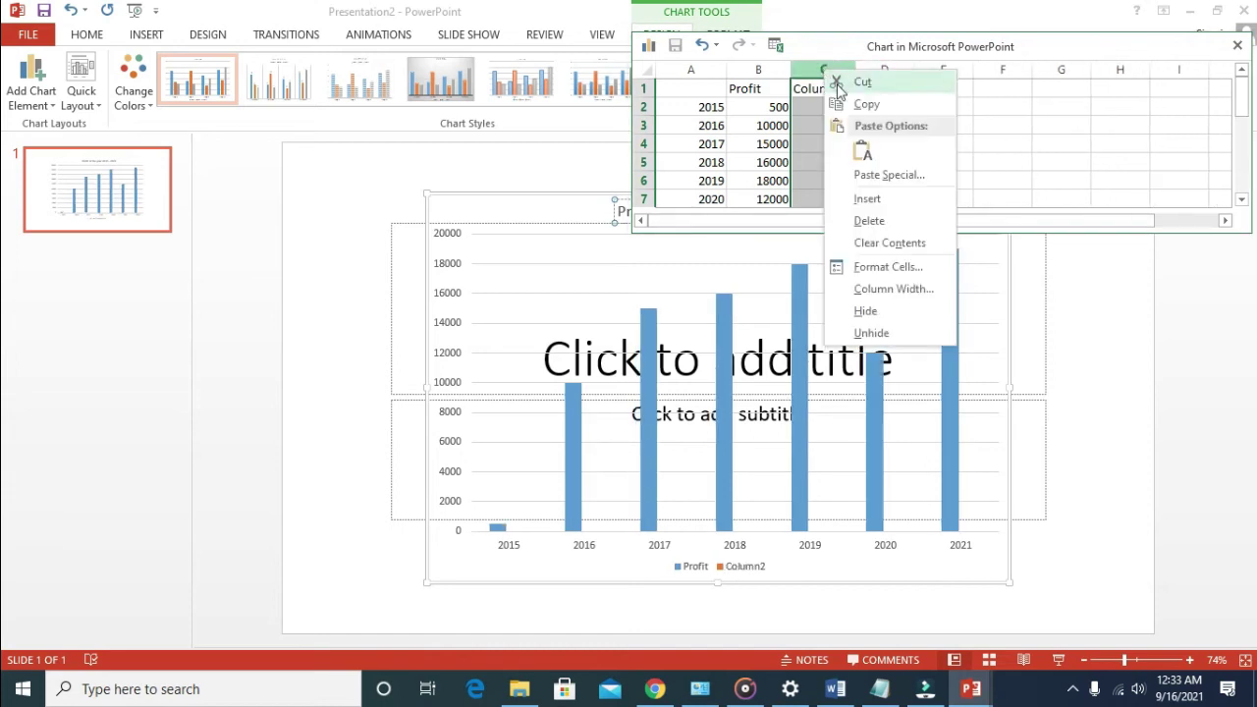
{"action": "left_click", "coordinate": [879, 222]}
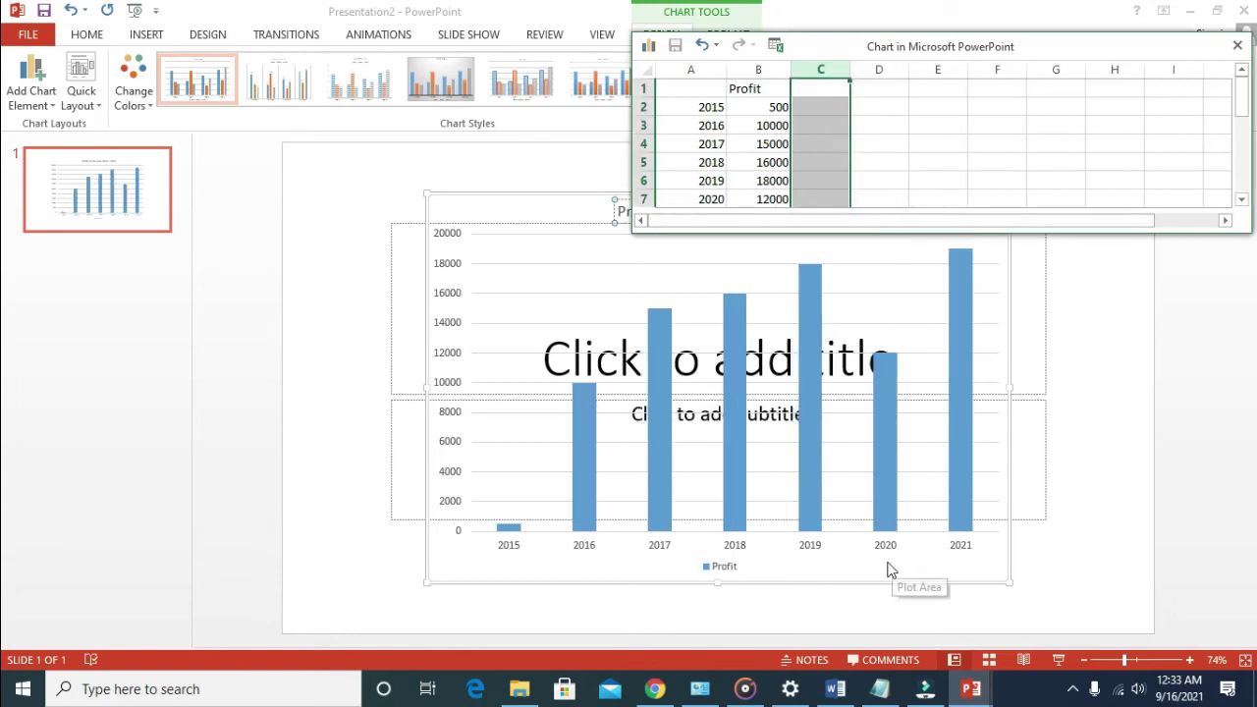
{"action": "left_click", "coordinate": [975, 143]}
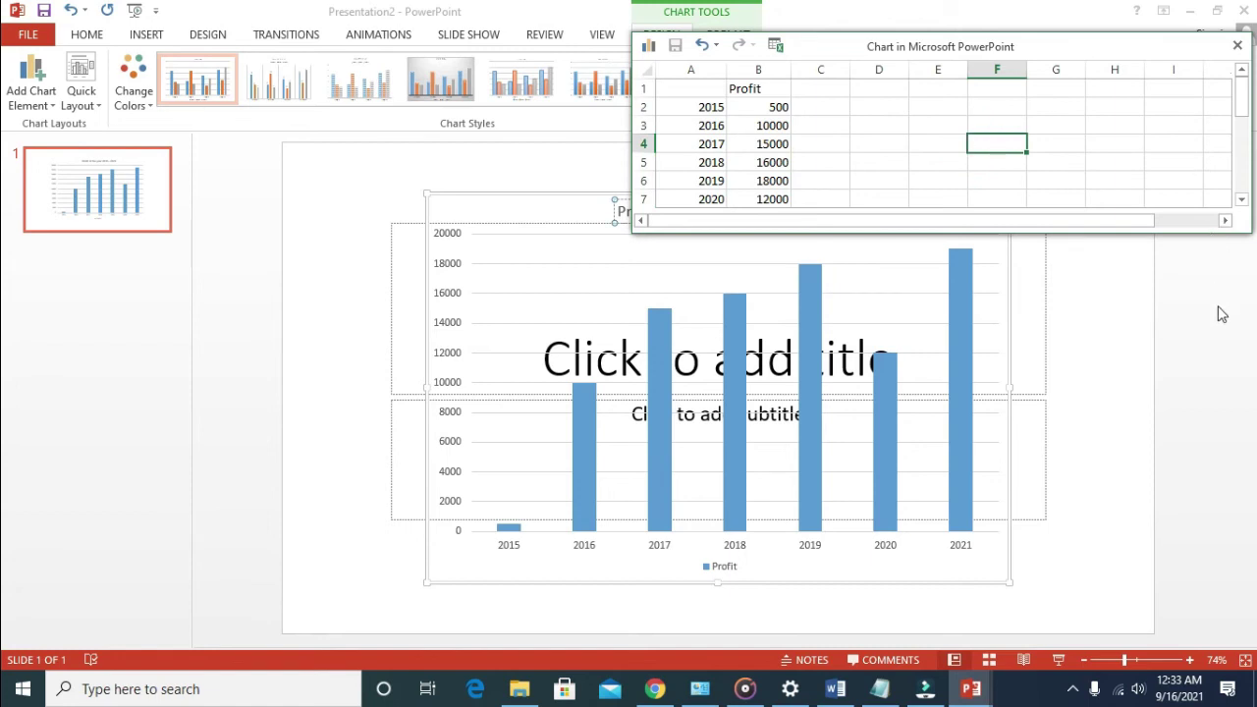
{"action": "left_click", "coordinate": [1239, 46]}
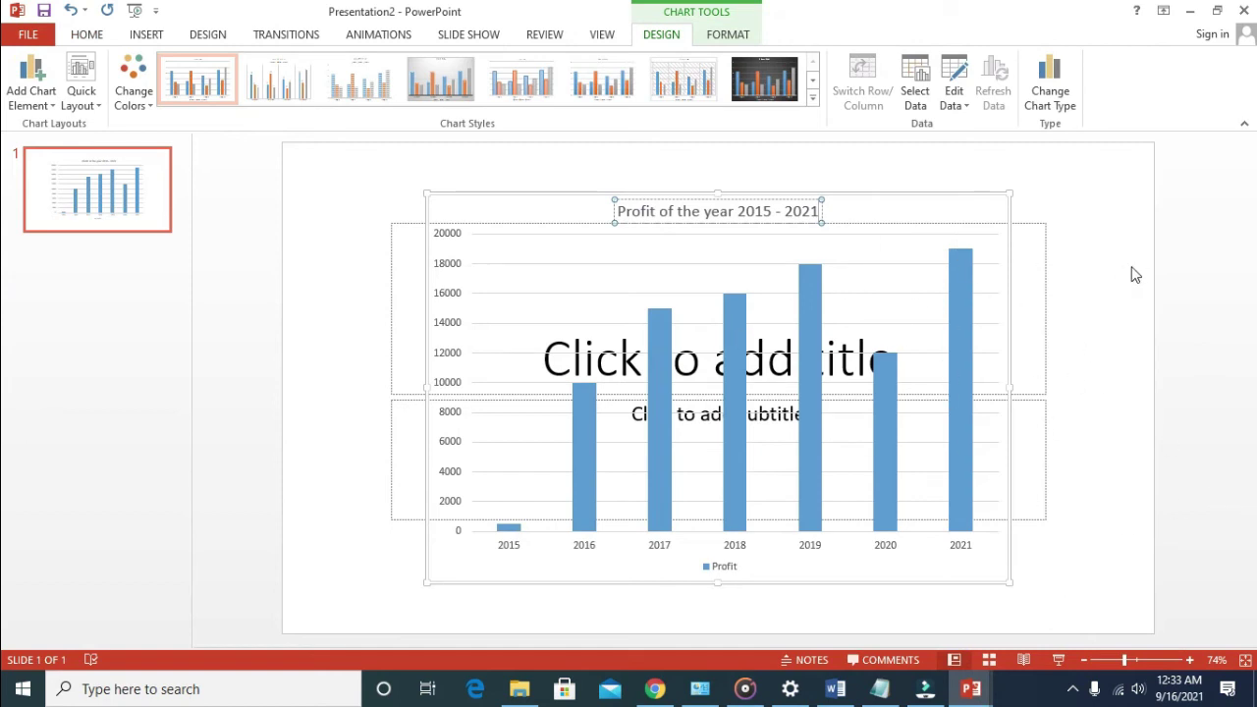
Step: Change the slide's layout to Blank to remove the title and subtitle placeholders behind the chart
{"action": "left_click", "coordinate": [1218, 280]}
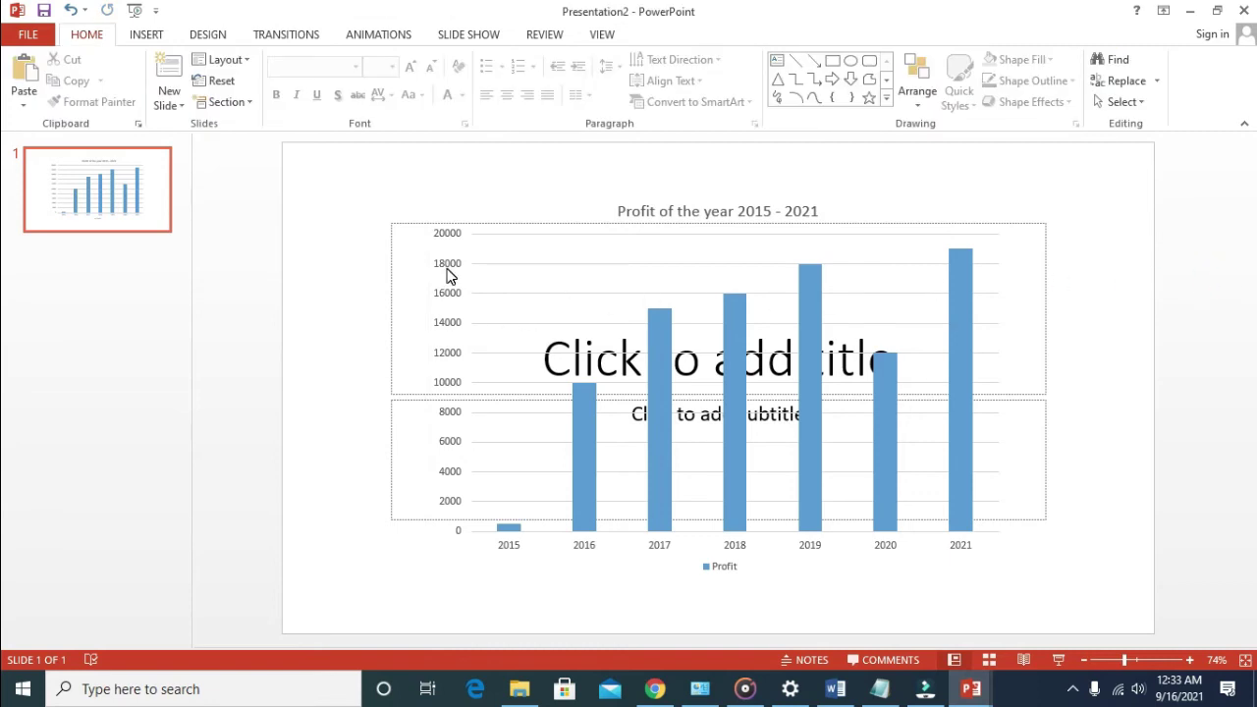
{"action": "left_click", "coordinate": [558, 364]}
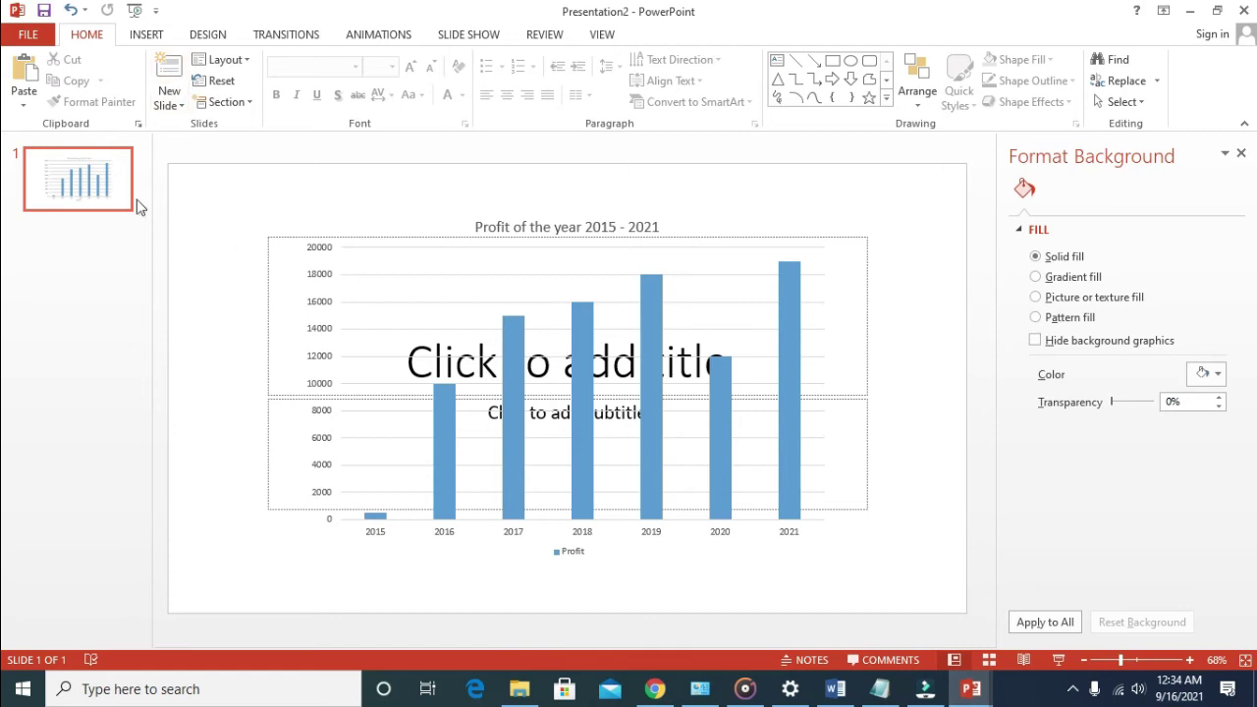
{"action": "left_click", "coordinate": [109, 190]}
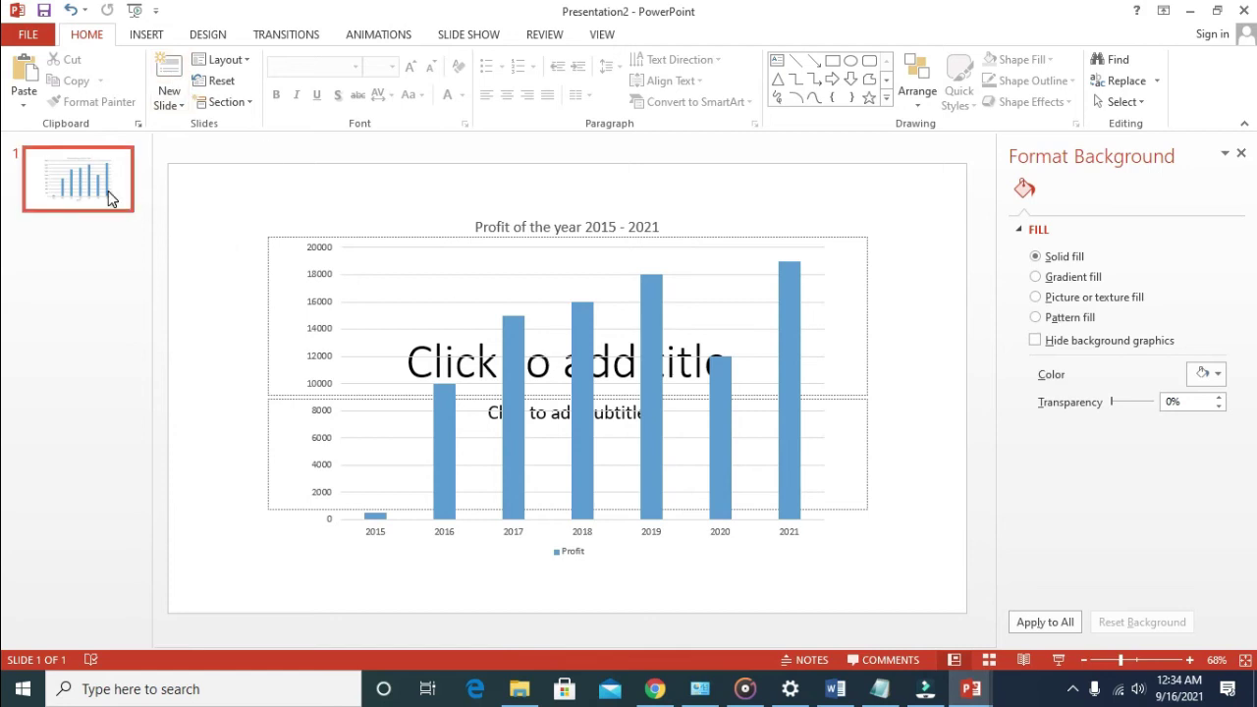
{"action": "left_click", "coordinate": [233, 60]}
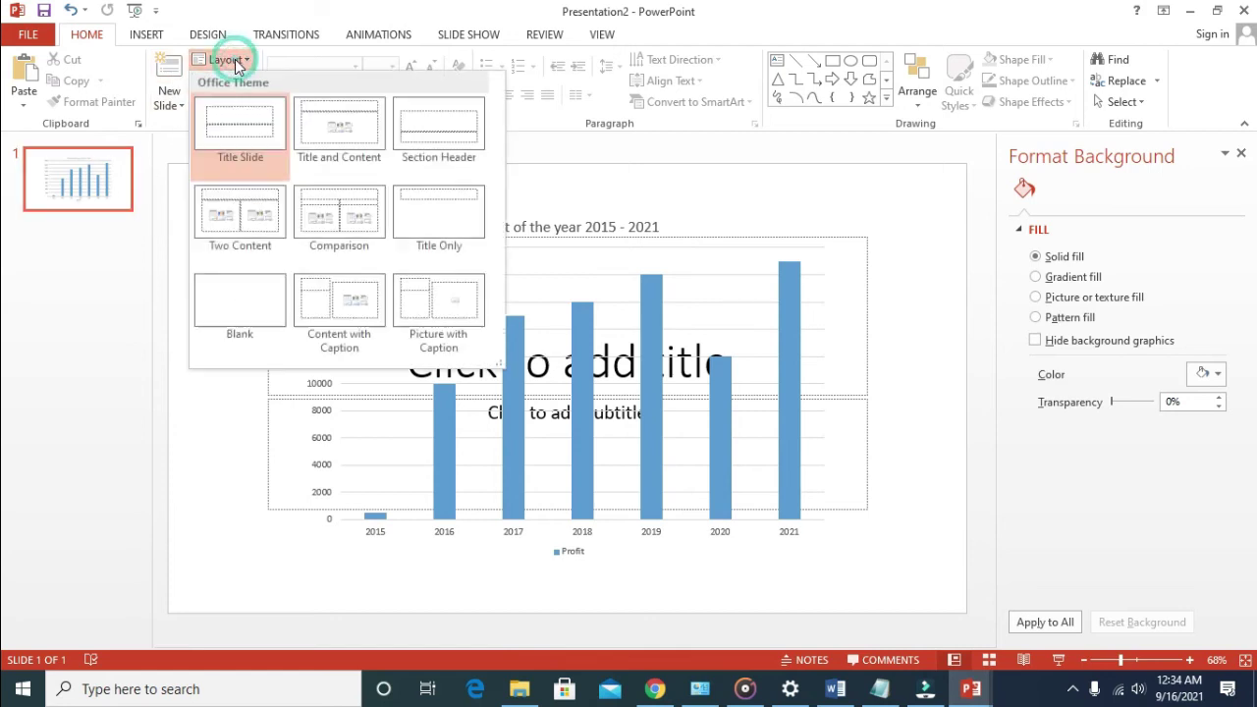
{"action": "left_click", "coordinate": [216, 300]}
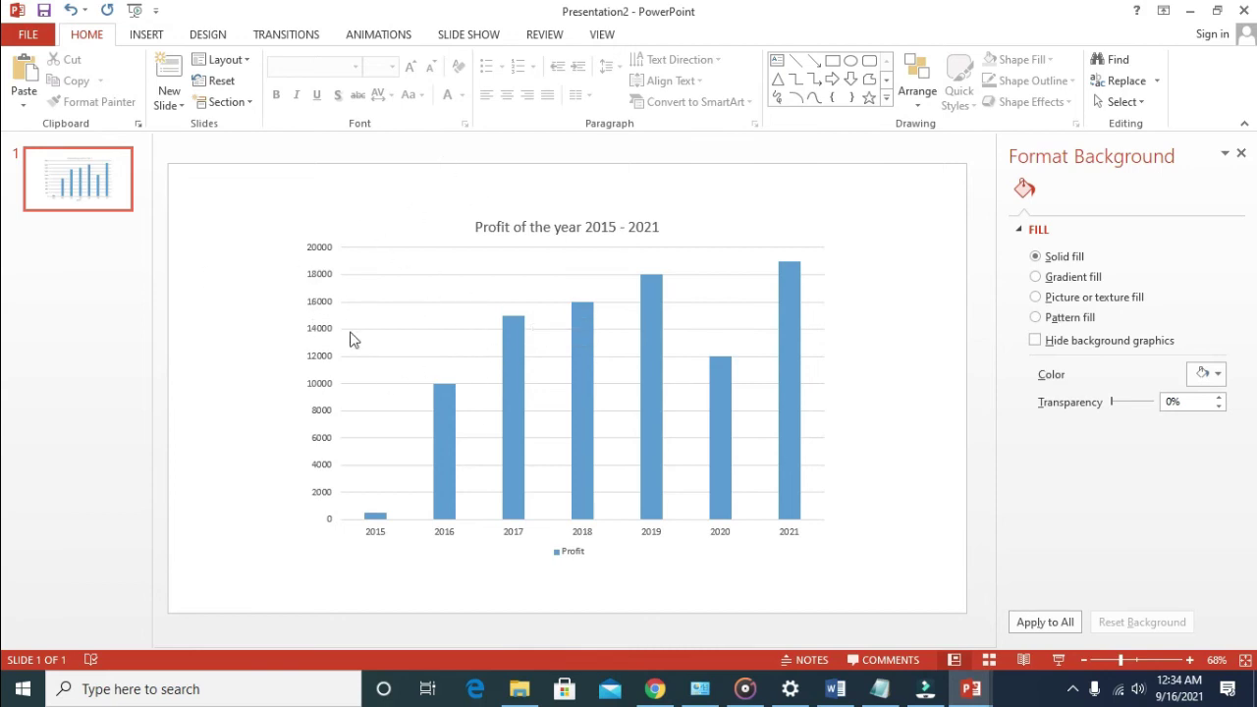
Step: Apply chart style Style 13 to the Profit column chart
{"action": "left_click", "coordinate": [602, 265]}
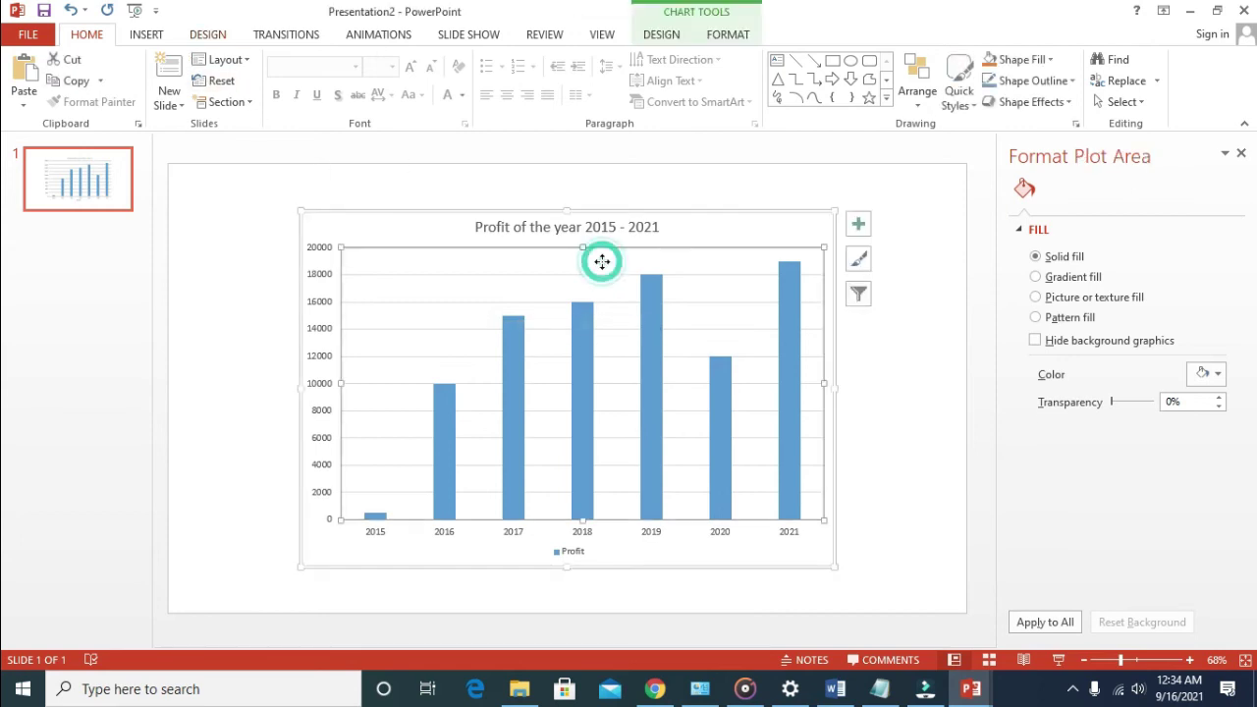
{"action": "left_click", "coordinate": [728, 35]}
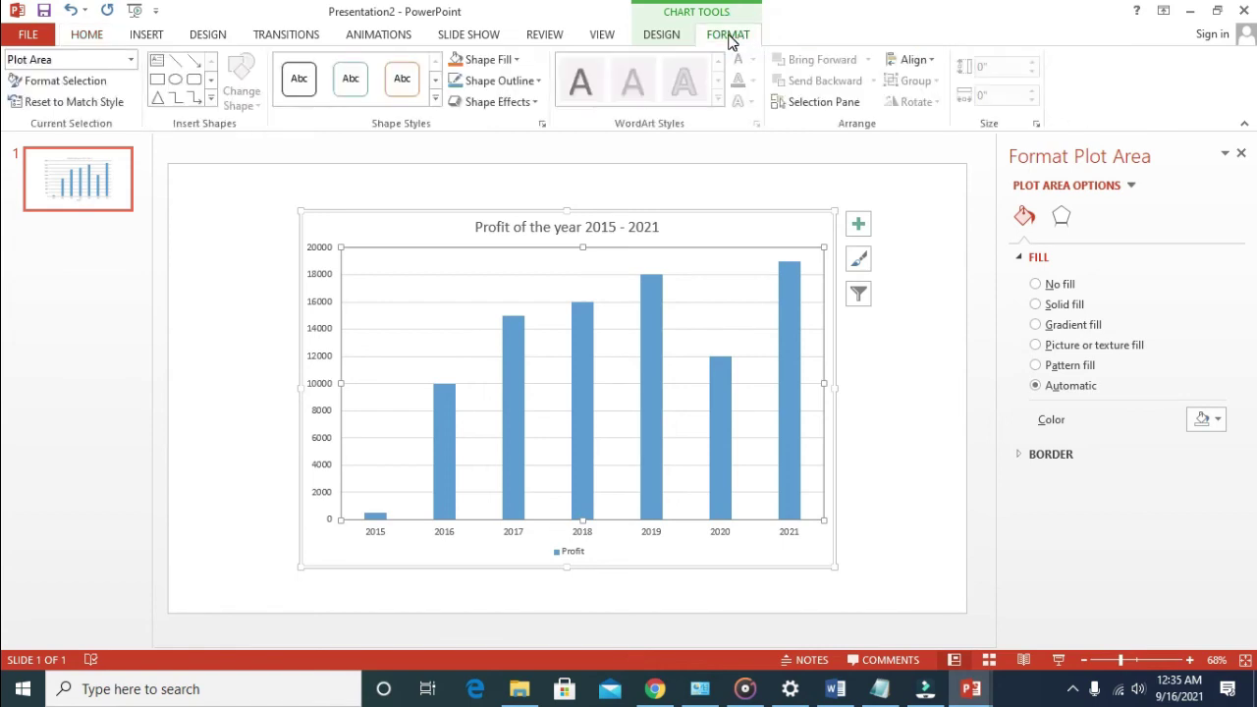
{"action": "left_click", "coordinate": [676, 39]}
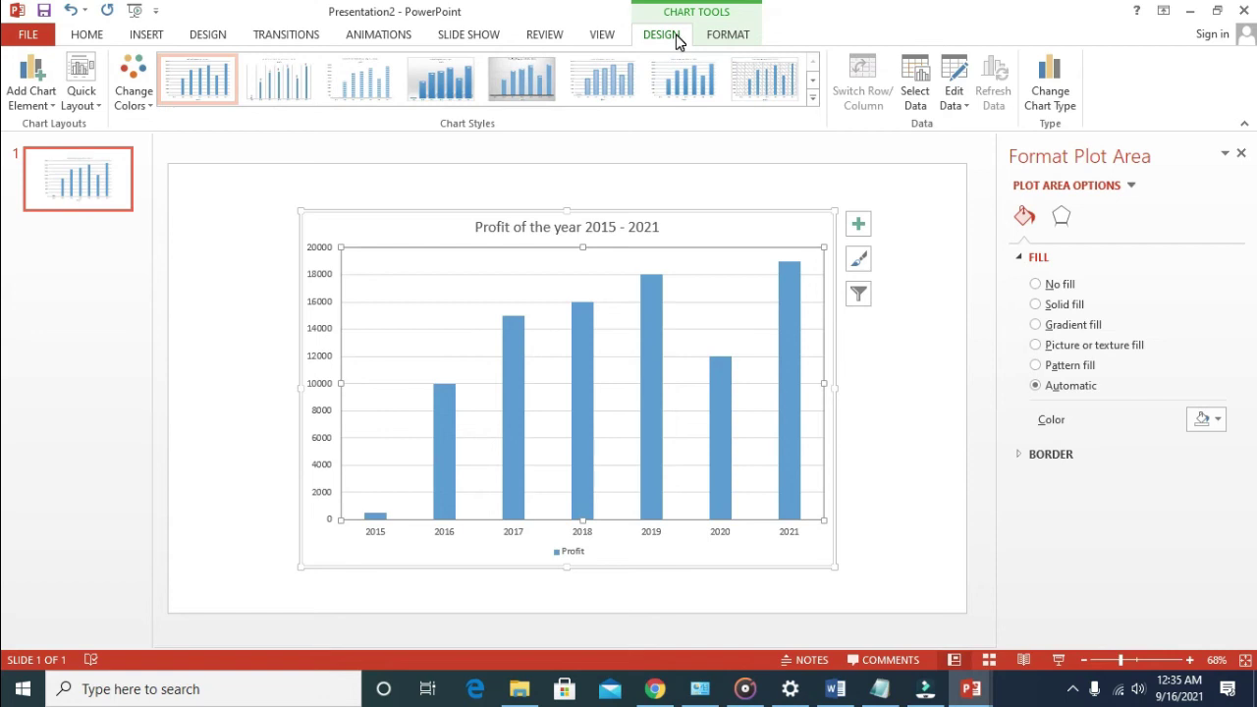
{"action": "left_click", "coordinate": [143, 95]}
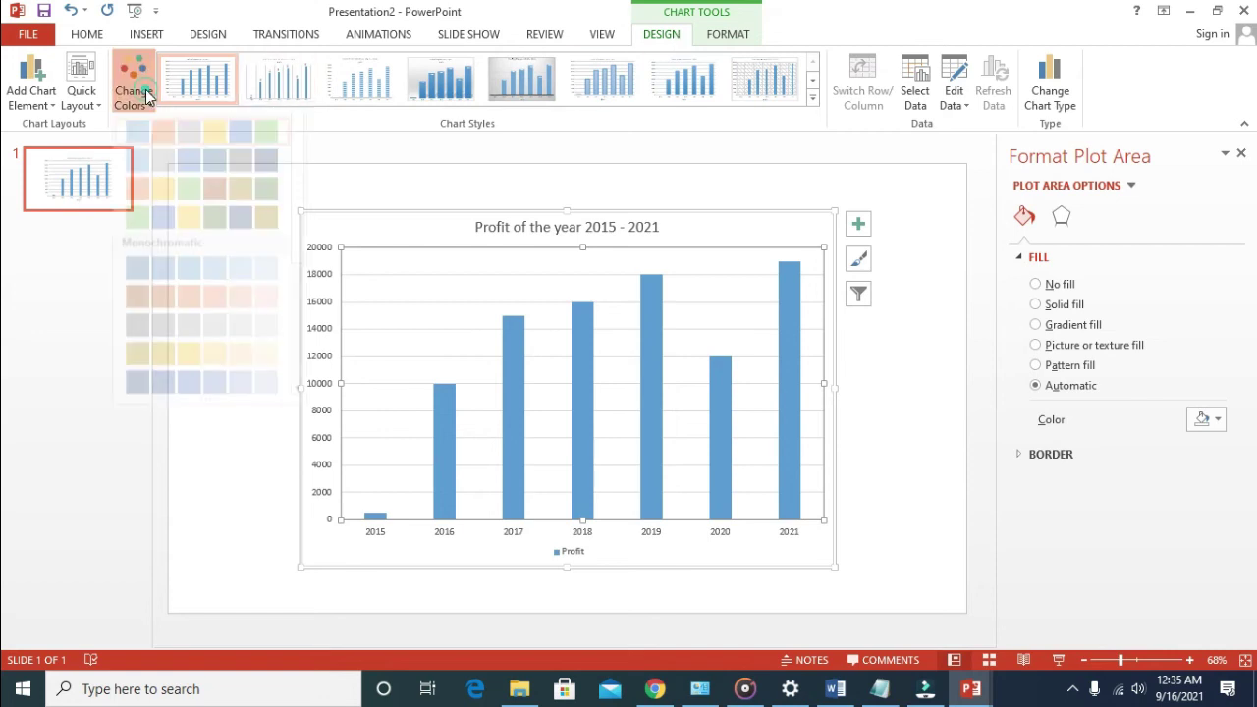
{"action": "left_click", "coordinate": [193, 179]}
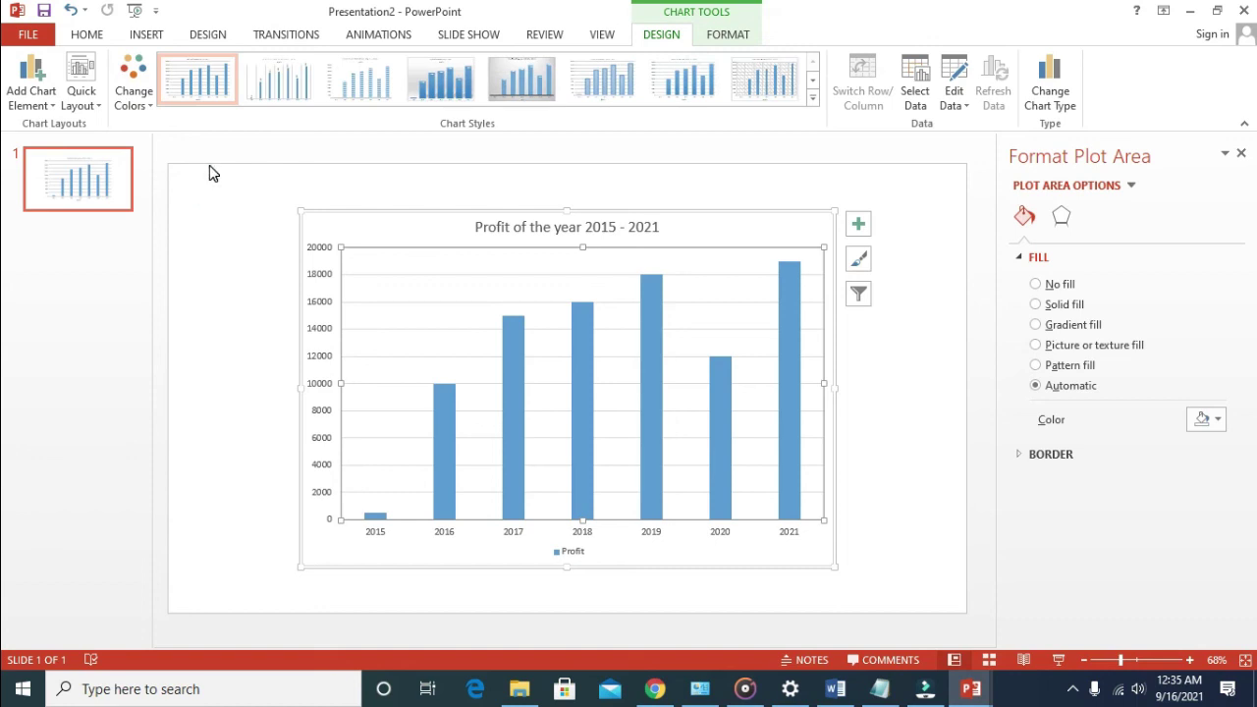
{"action": "left_click", "coordinate": [812, 98]}
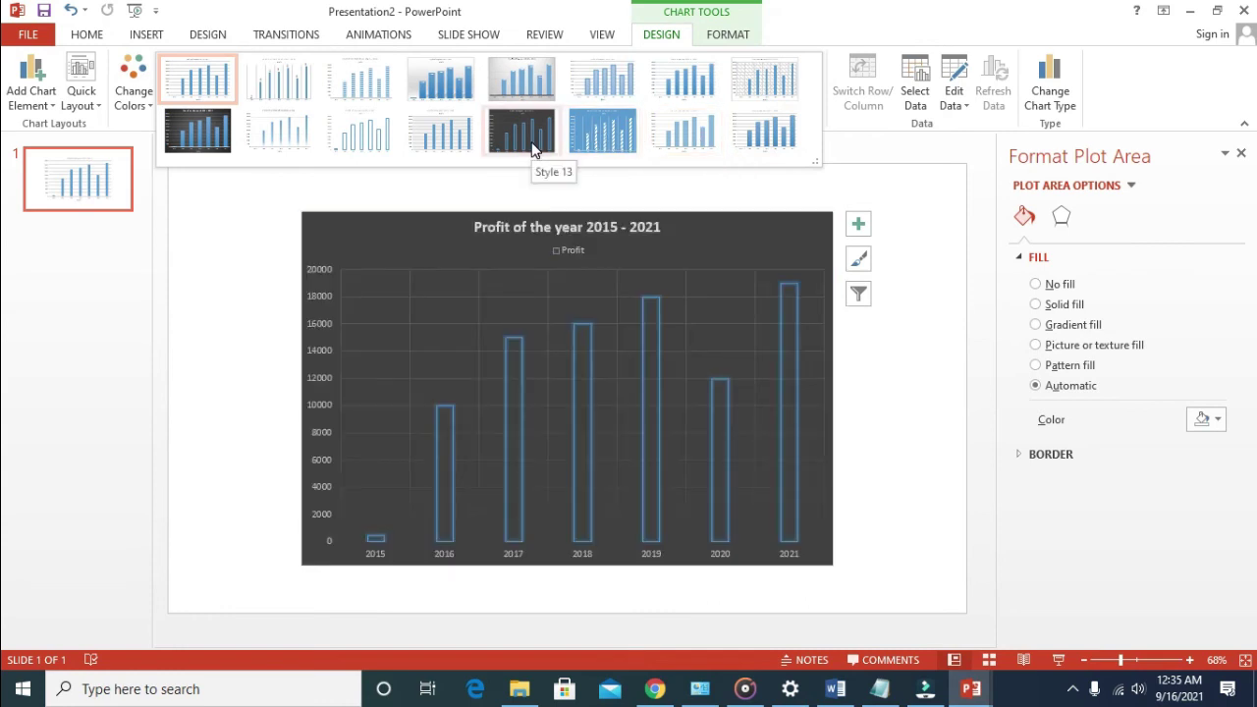
{"action": "left_click", "coordinate": [532, 148]}
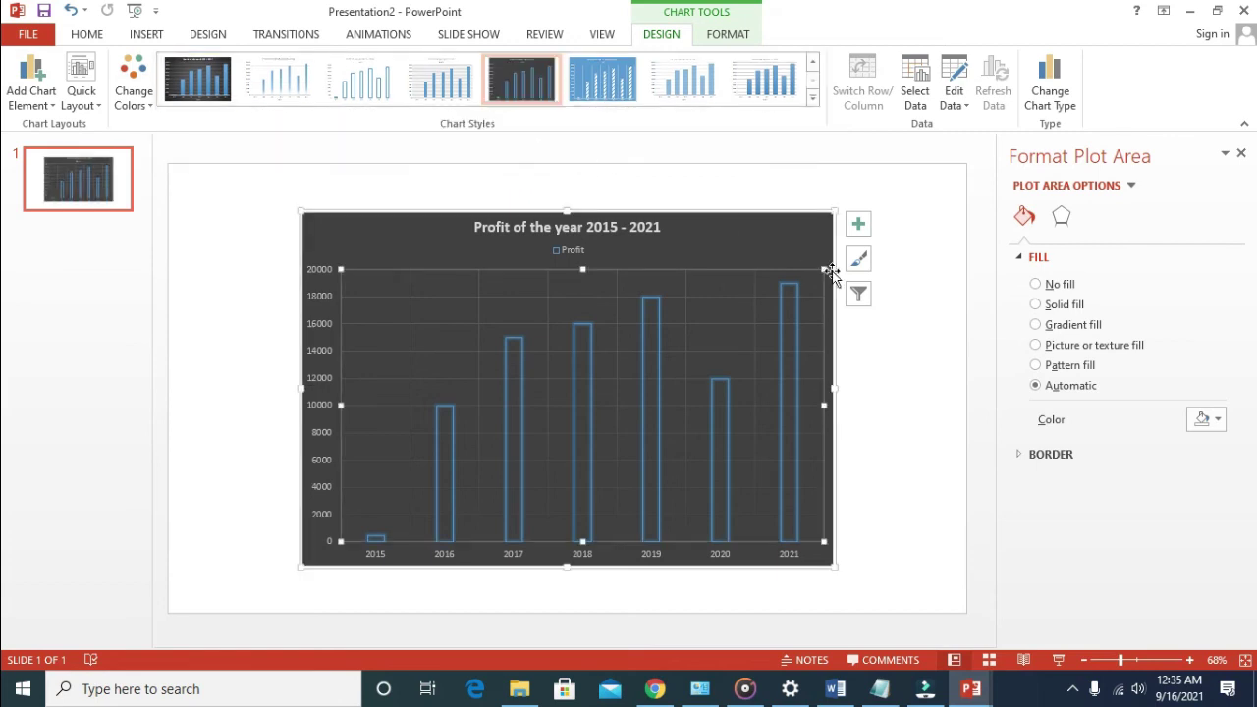
{"action": "left_click", "coordinate": [946, 318]}
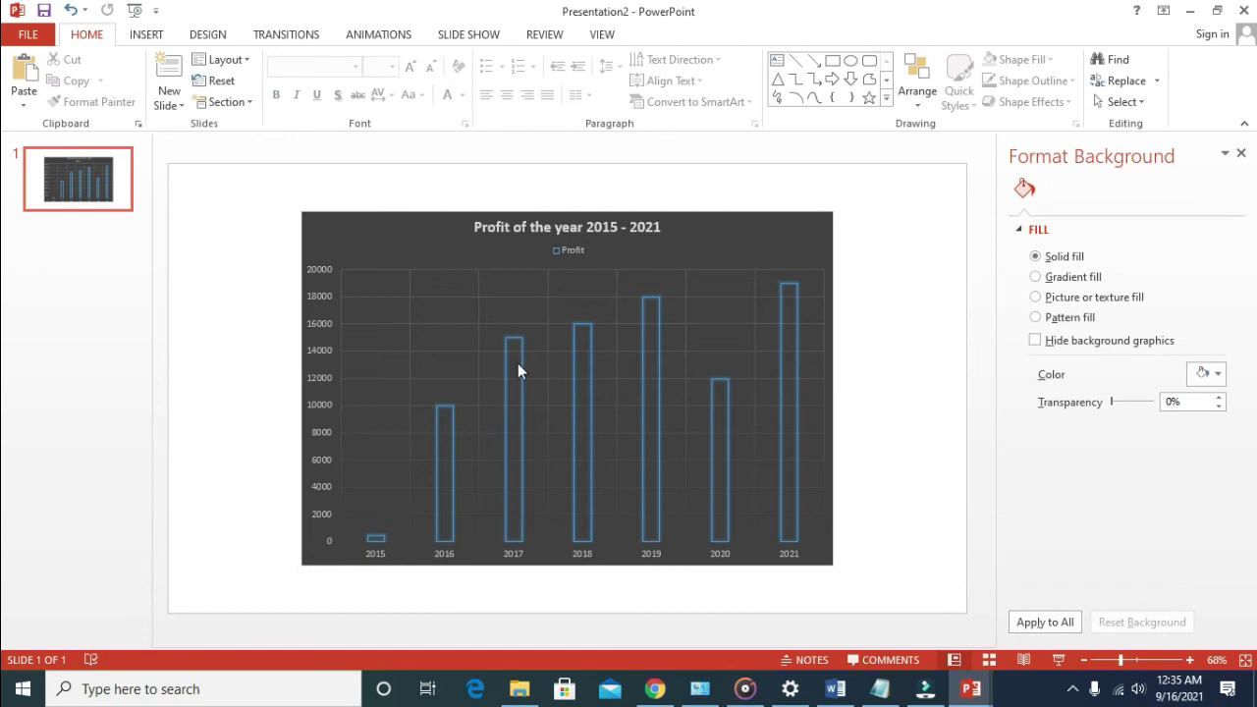
Step: Add data labels to the Profit series columns
{"action": "key", "text": "ctrl+z"}
{"action": "left_click", "coordinate": [790, 362]}
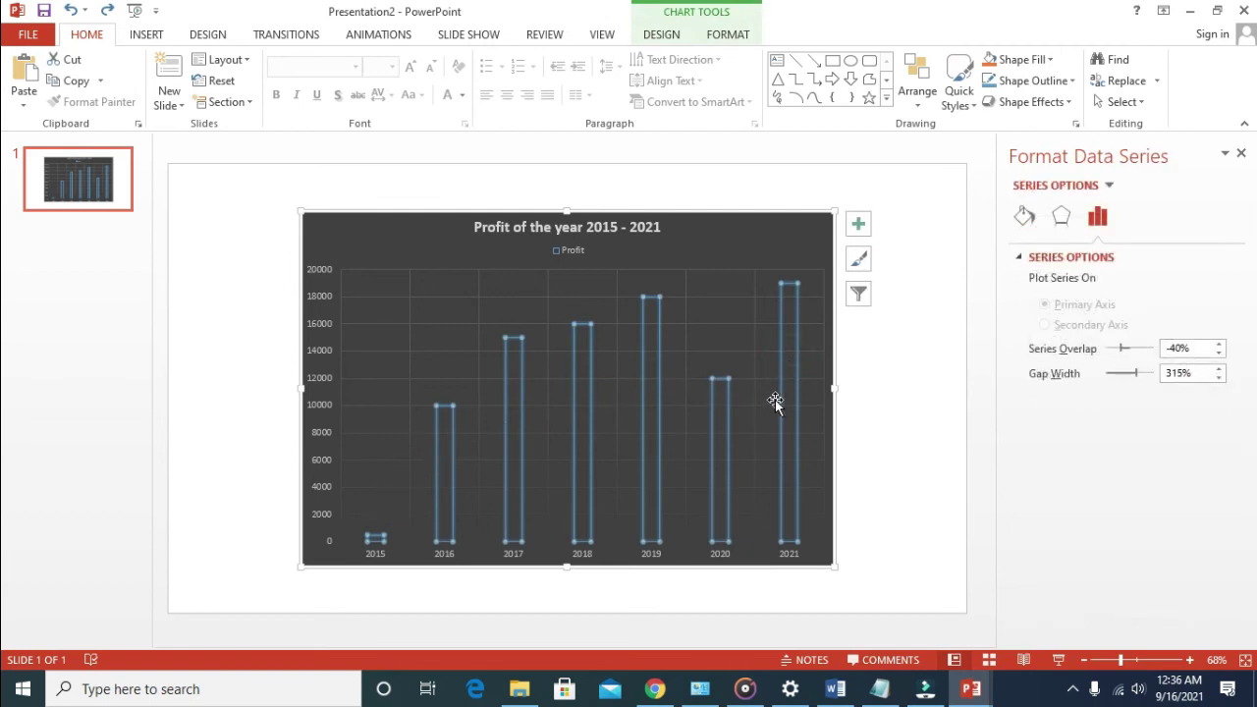
{"action": "right_click", "coordinate": [788, 397]}
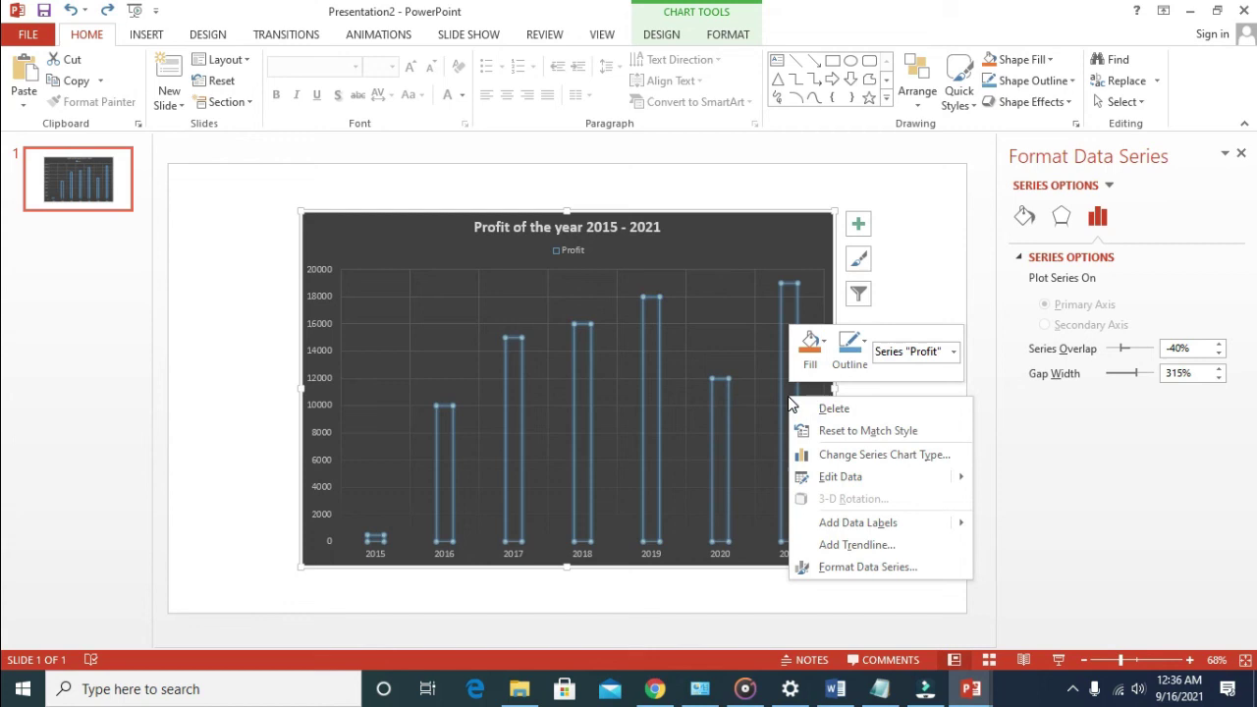
{"action": "mouse_move", "coordinate": [865, 525]}
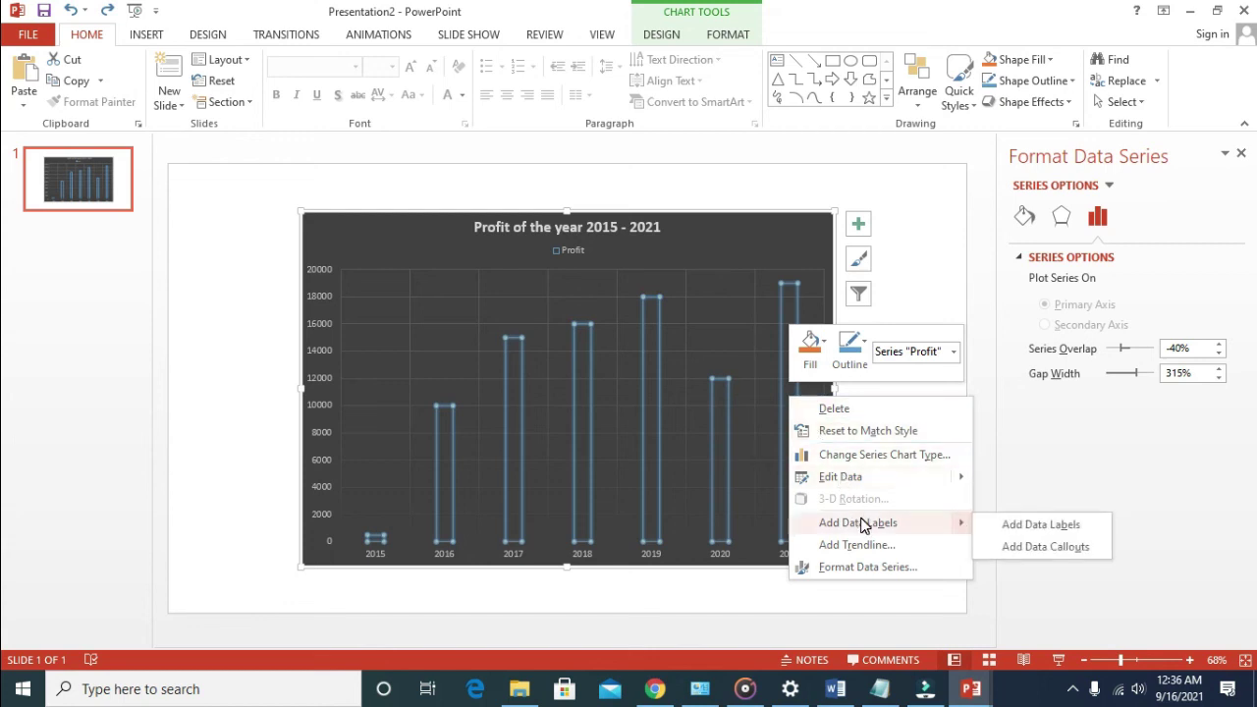
{"action": "left_click", "coordinate": [1021, 531]}
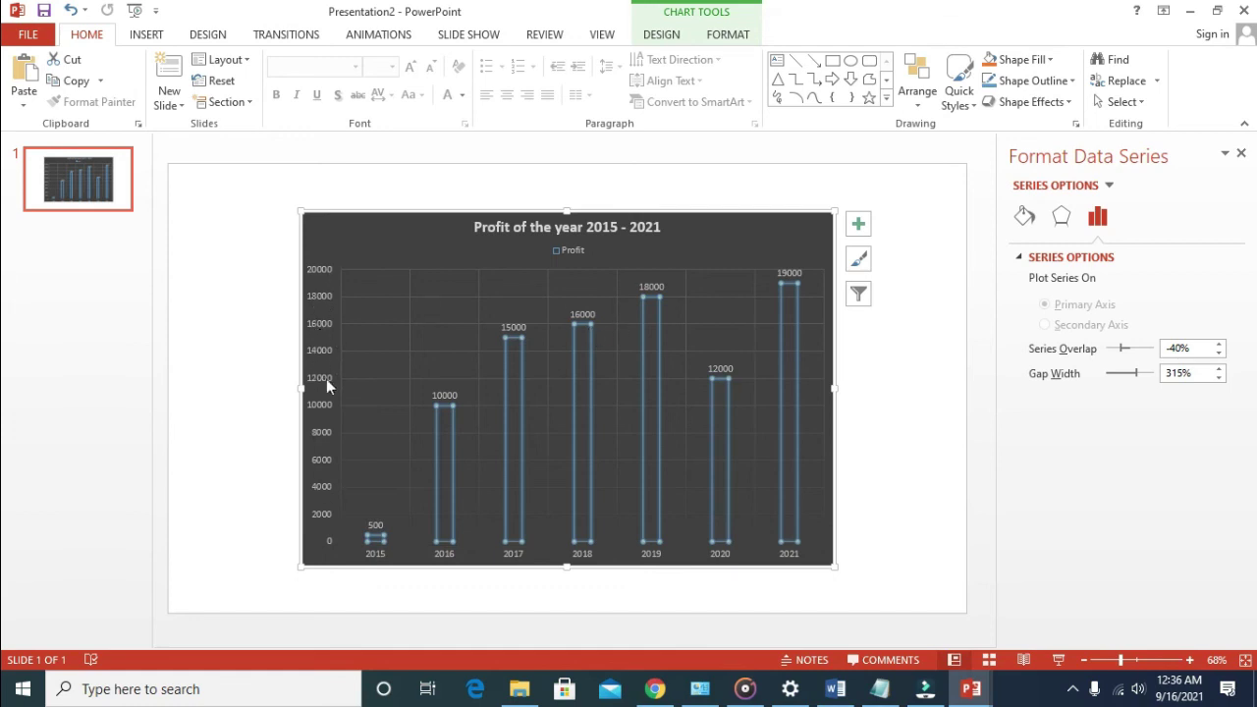
{"action": "left_click", "coordinate": [212, 350]}
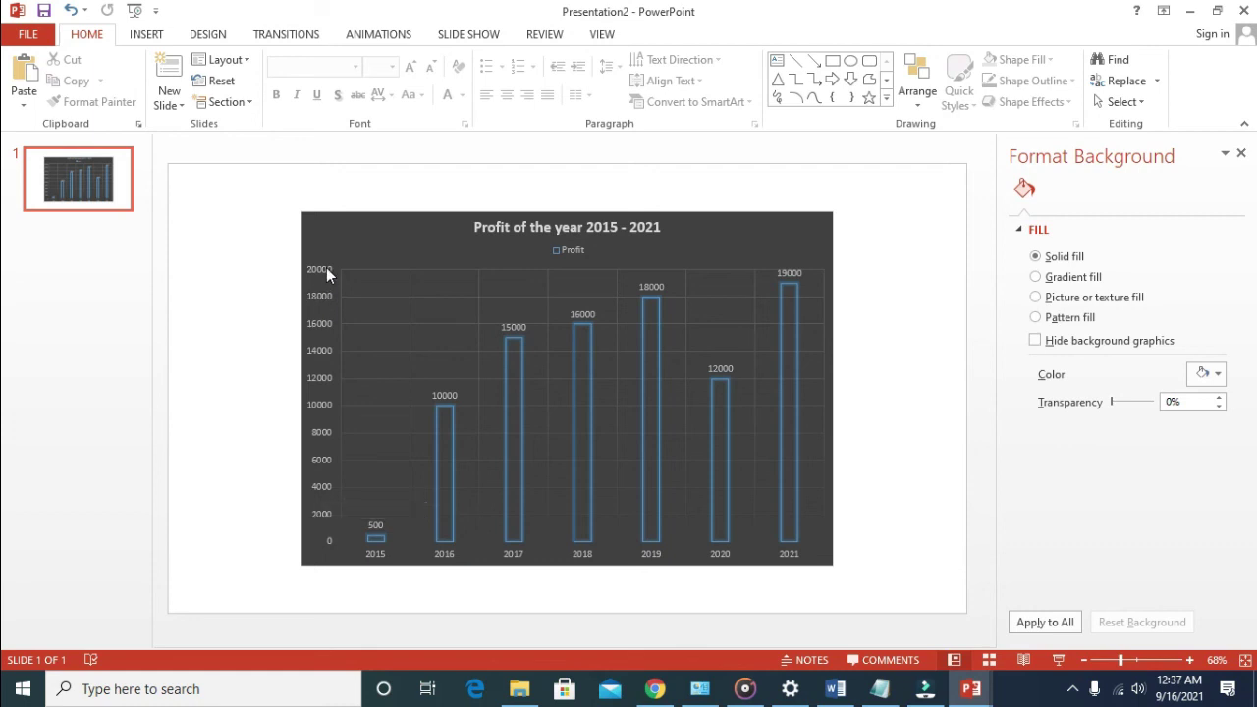
Step: Insert a text box above the chart containing the text "Amount Make in Dollars"
{"action": "left_click", "coordinate": [147, 35]}
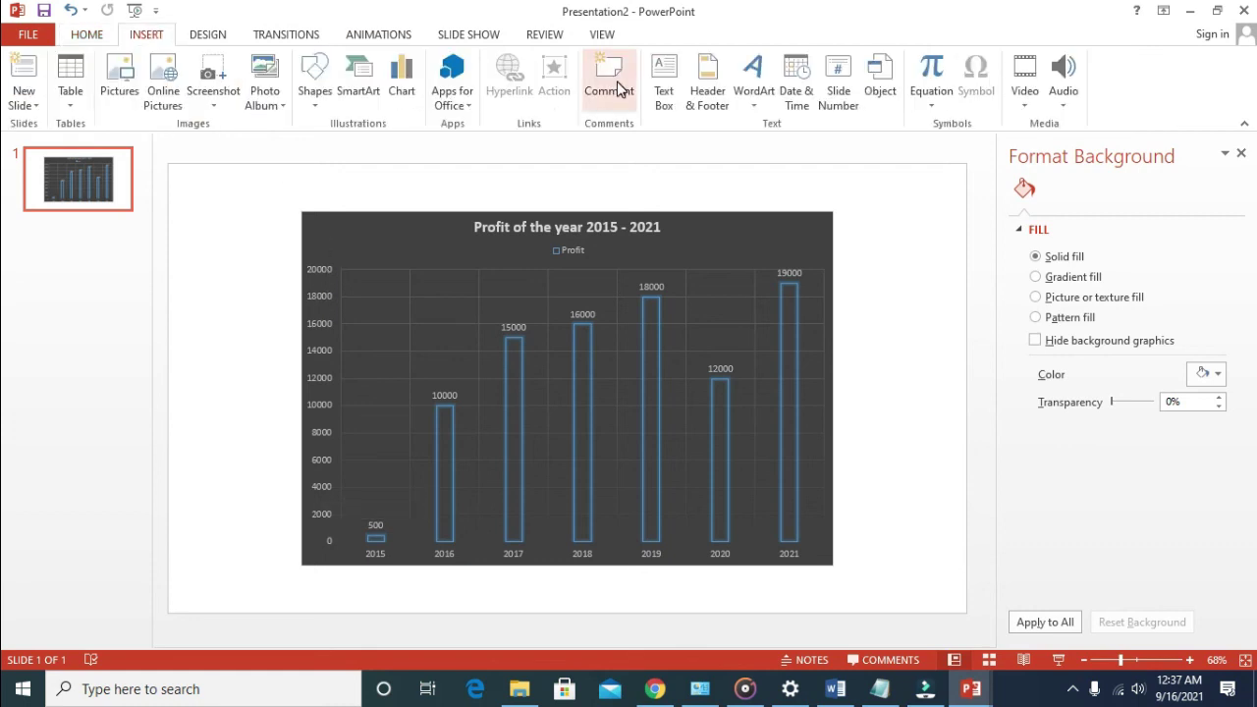
{"action": "left_click", "coordinate": [677, 75]}
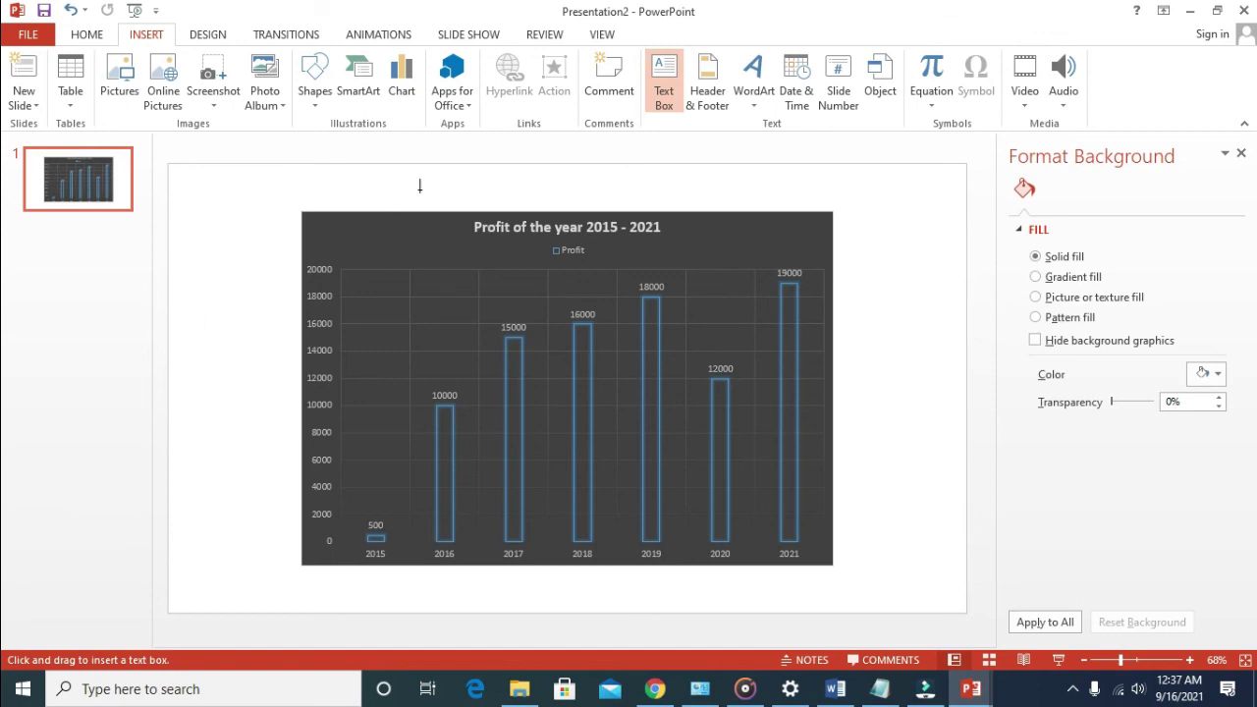
{"action": "left_click_drag", "start_coordinate": [431, 176], "coordinate": [804, 200]}
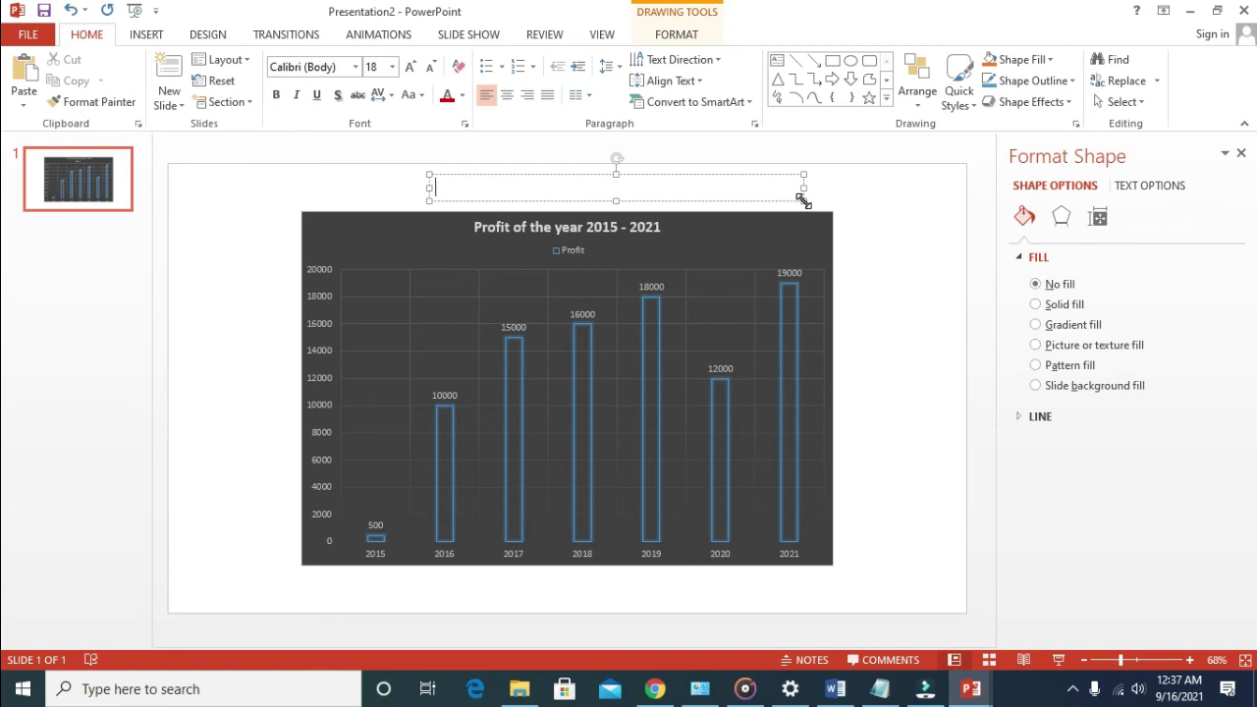
{"action": "type", "text": "Am"}
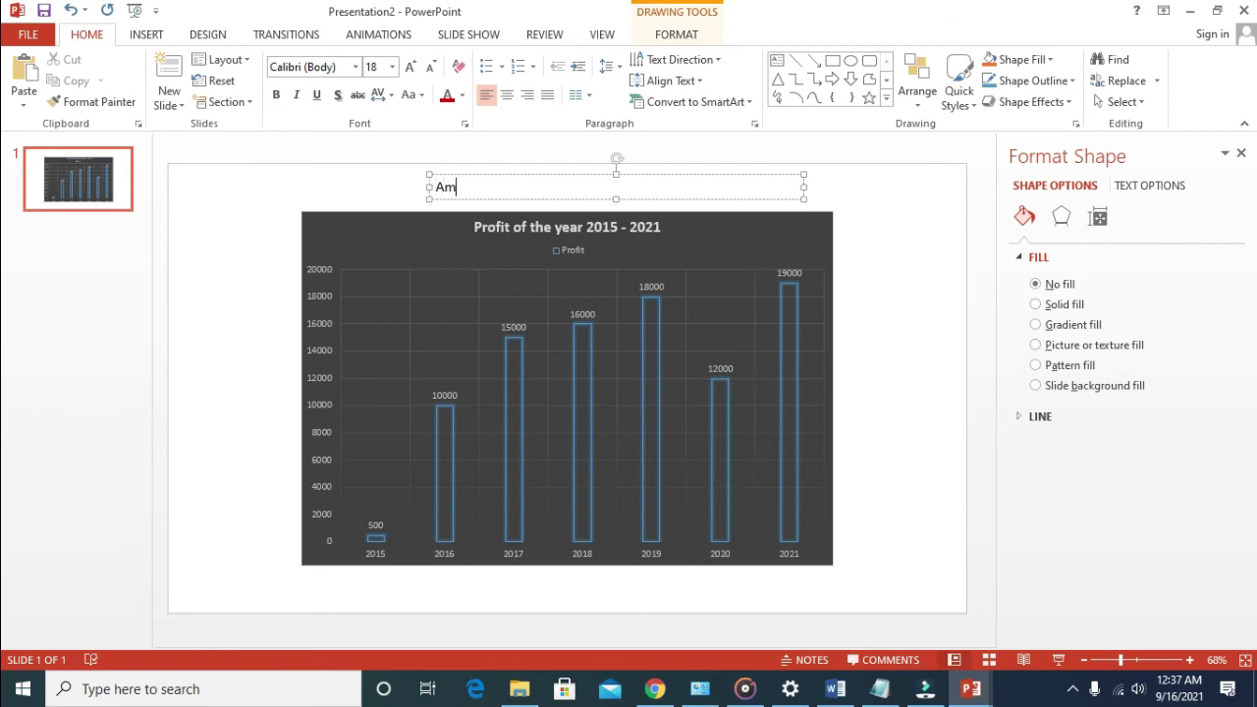
{"action": "type", "text": "ount Make in Dollars"}
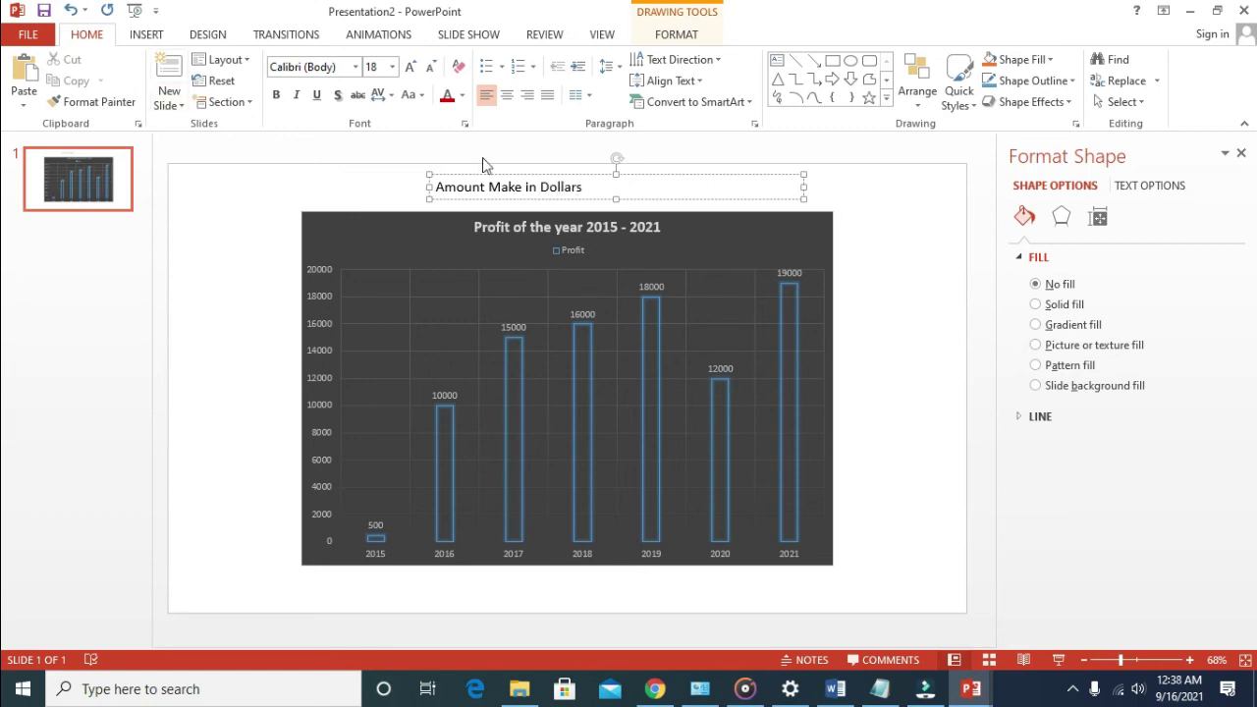
Step: Rotate the "Amount Make in Dollars" text box 90° counterclockwise, shorten it and place it just outside the chart alongside the value axis
{"action": "left_click_drag", "start_coordinate": [509, 174], "coordinate": [256, 375]}
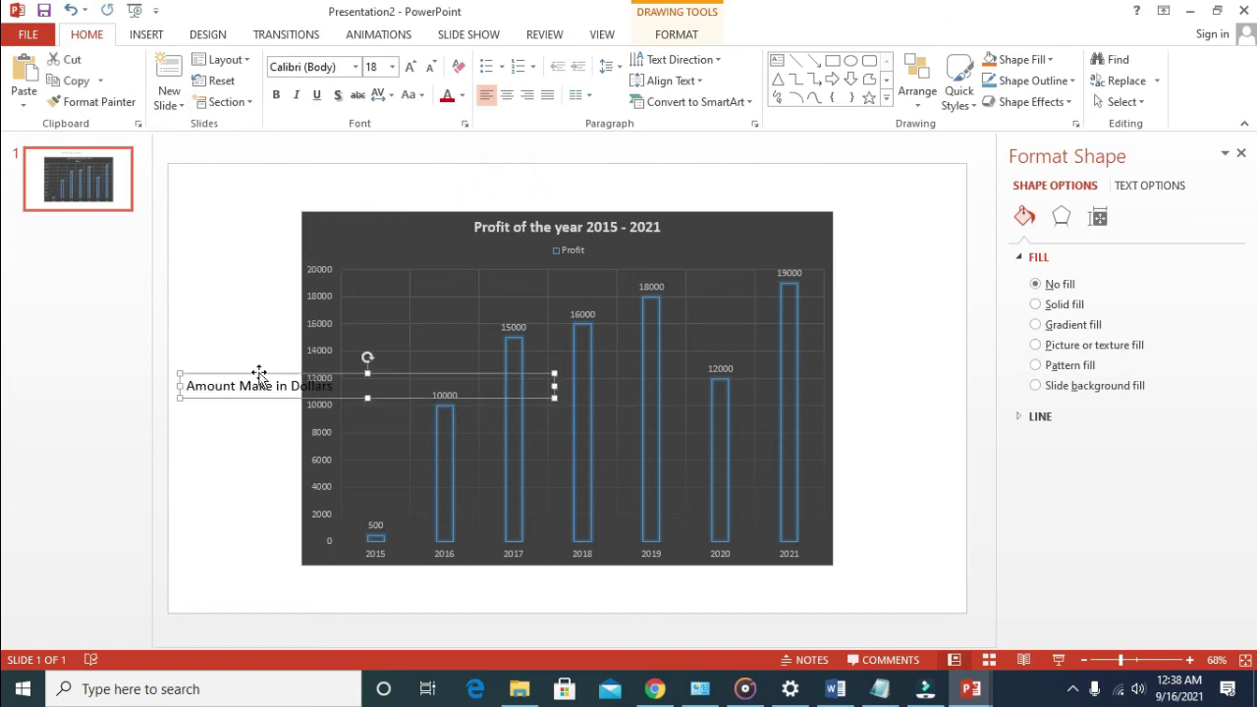
{"action": "left_click_drag", "start_coordinate": [368, 359], "coordinate": [174, 371]}
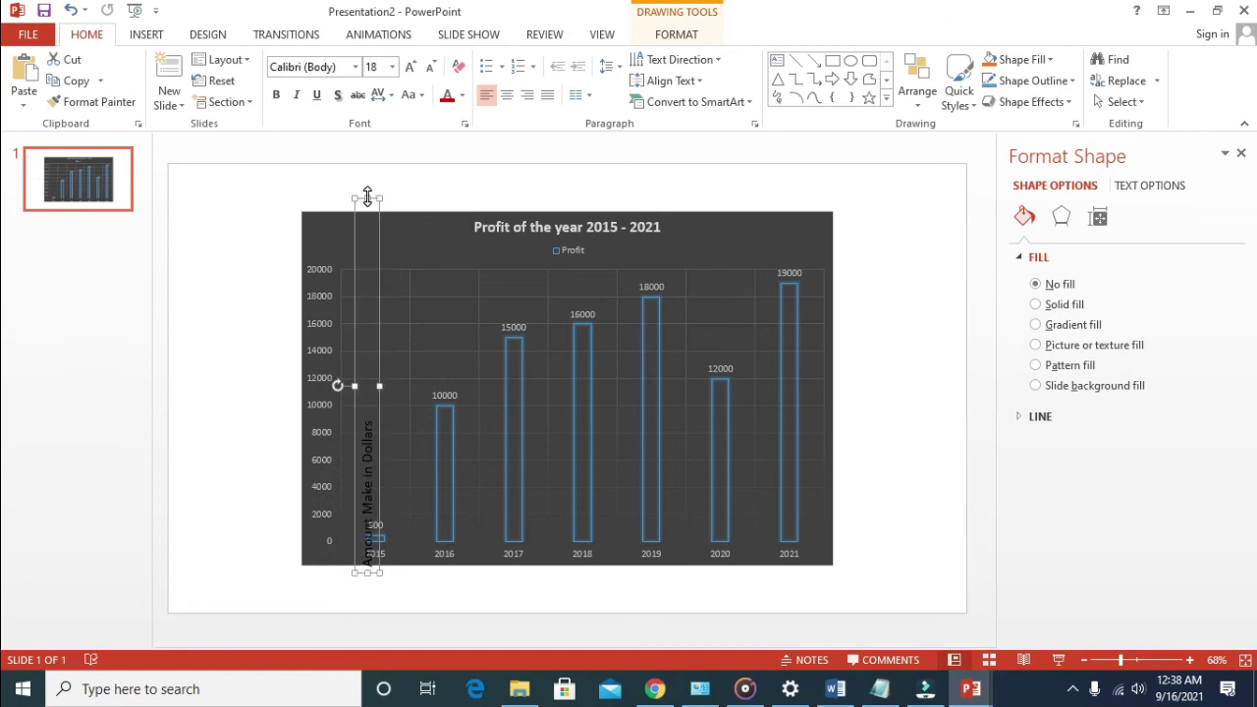
{"action": "left_click_drag", "start_coordinate": [372, 200], "coordinate": [378, 371]}
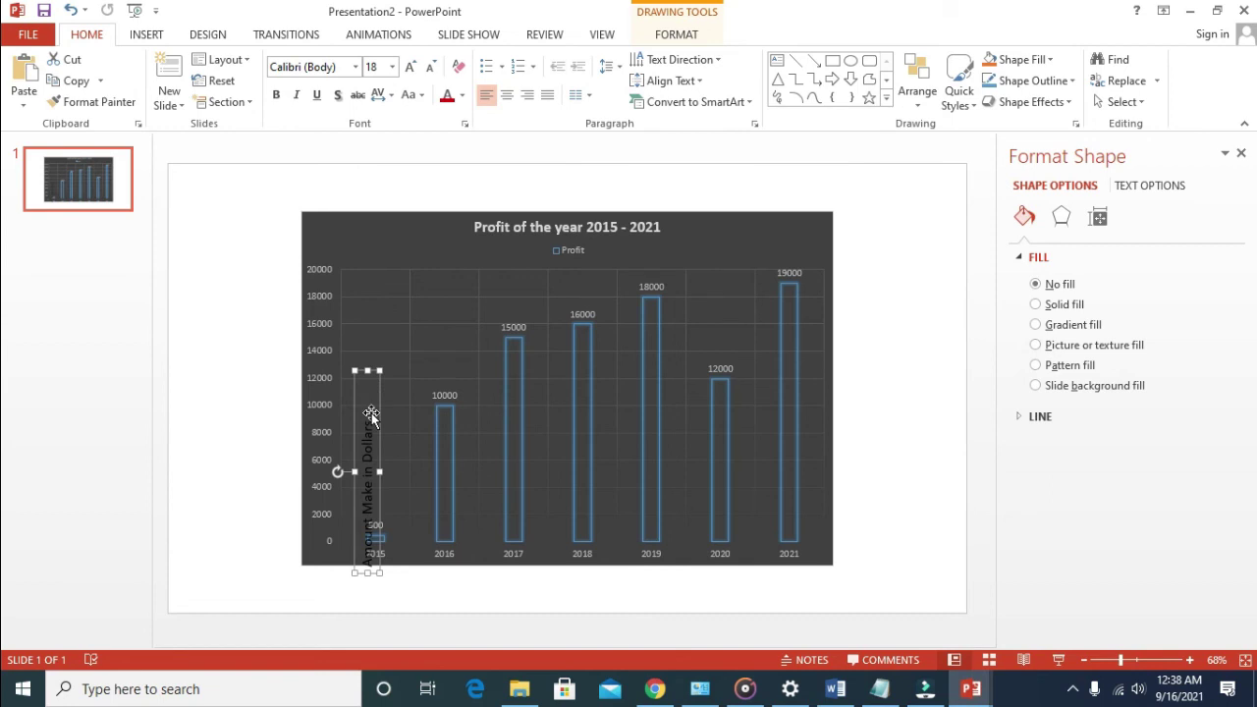
{"action": "left_click_drag", "start_coordinate": [368, 416], "coordinate": [290, 316]}
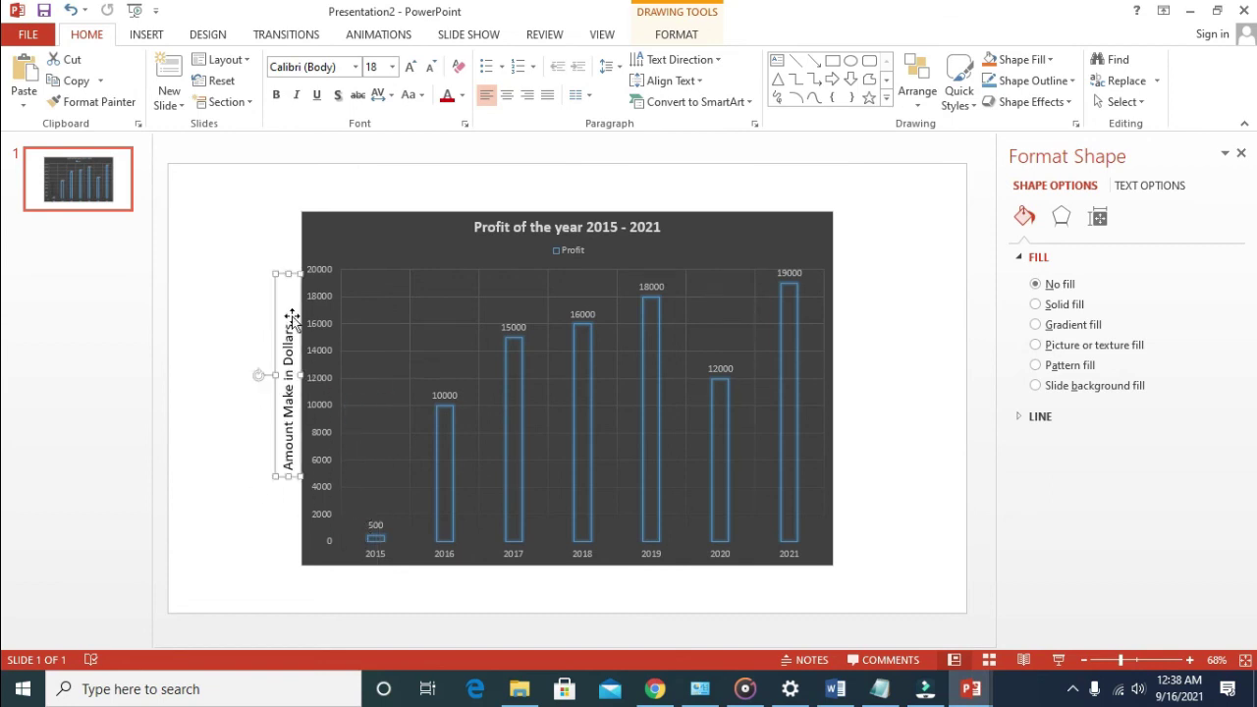
{"action": "left_click", "coordinate": [247, 301]}
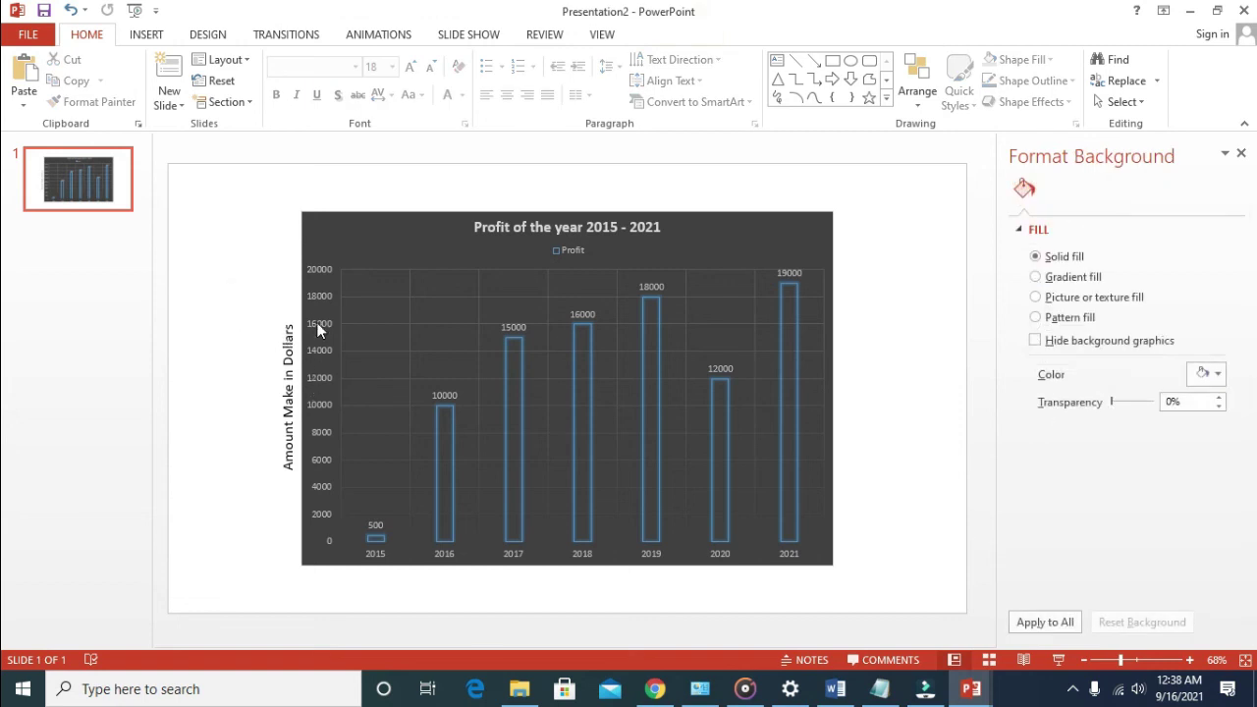
{"action": "mouse_move", "coordinate": [509, 488]}
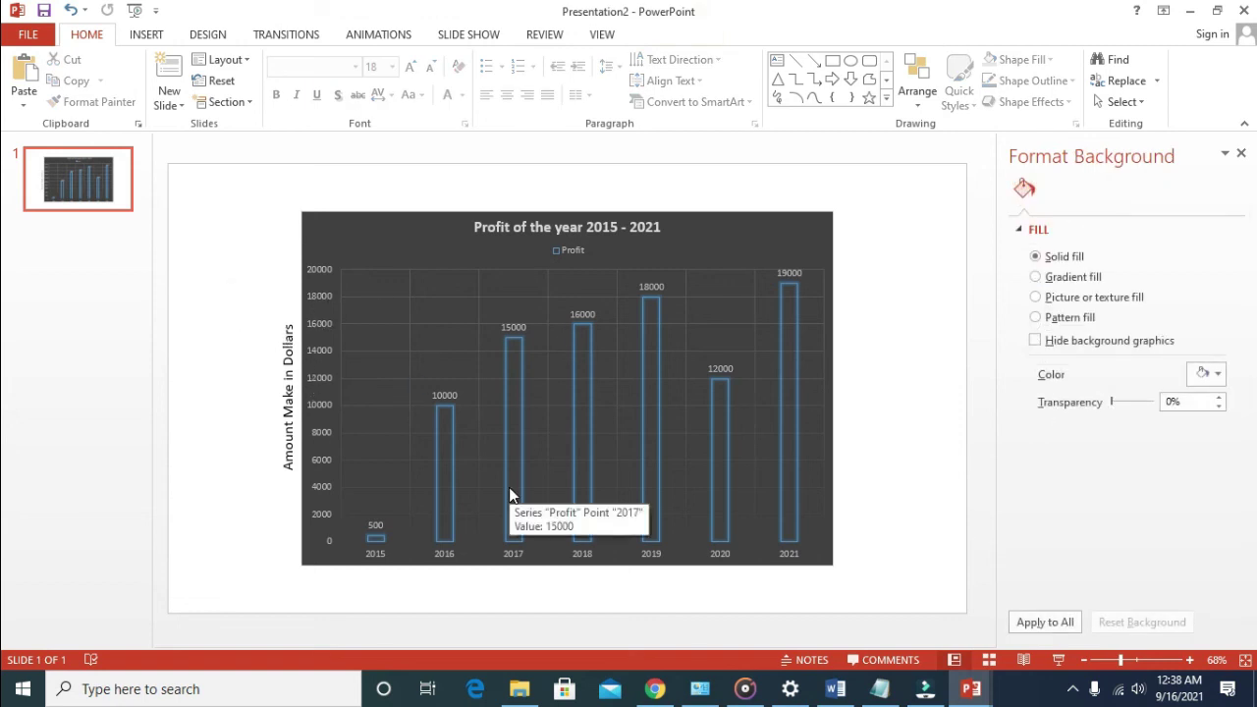